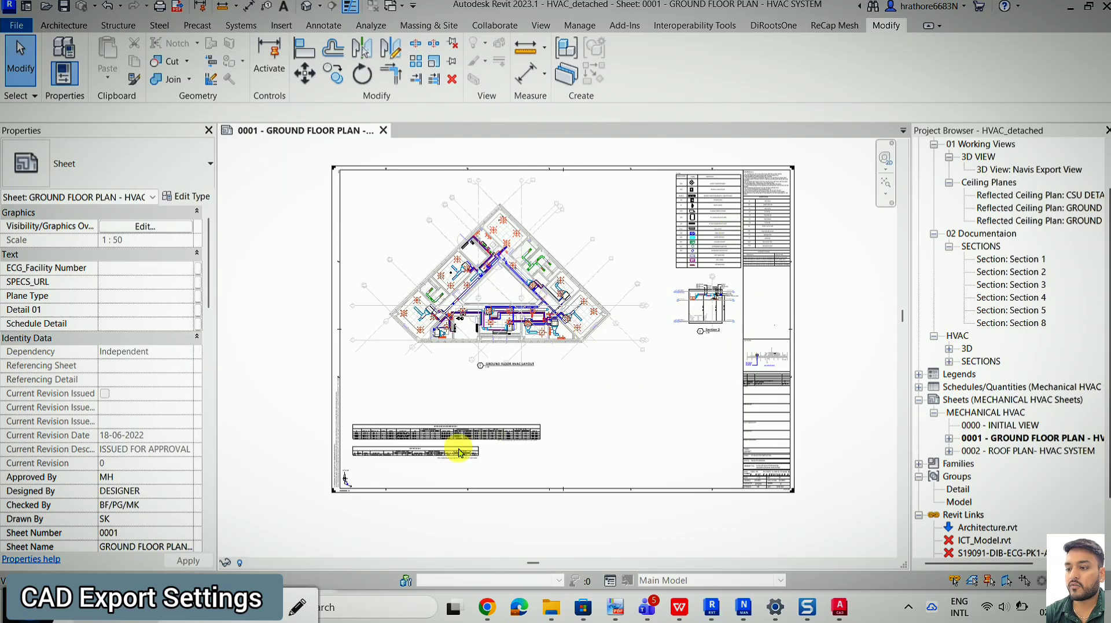
Examine the ground floor HVAC sheet, including its plan layout, section, legend, general notes and schedules.
scroll(459, 452, "up", 5)
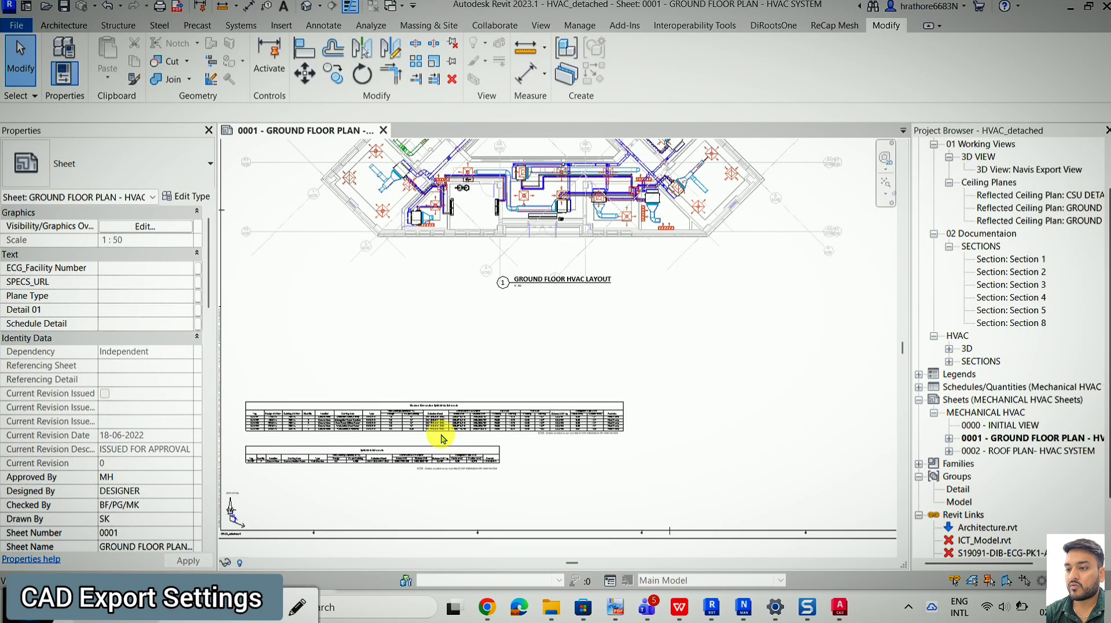
scroll(442, 437, "down", 5)
scroll(533, 262, "up", 4)
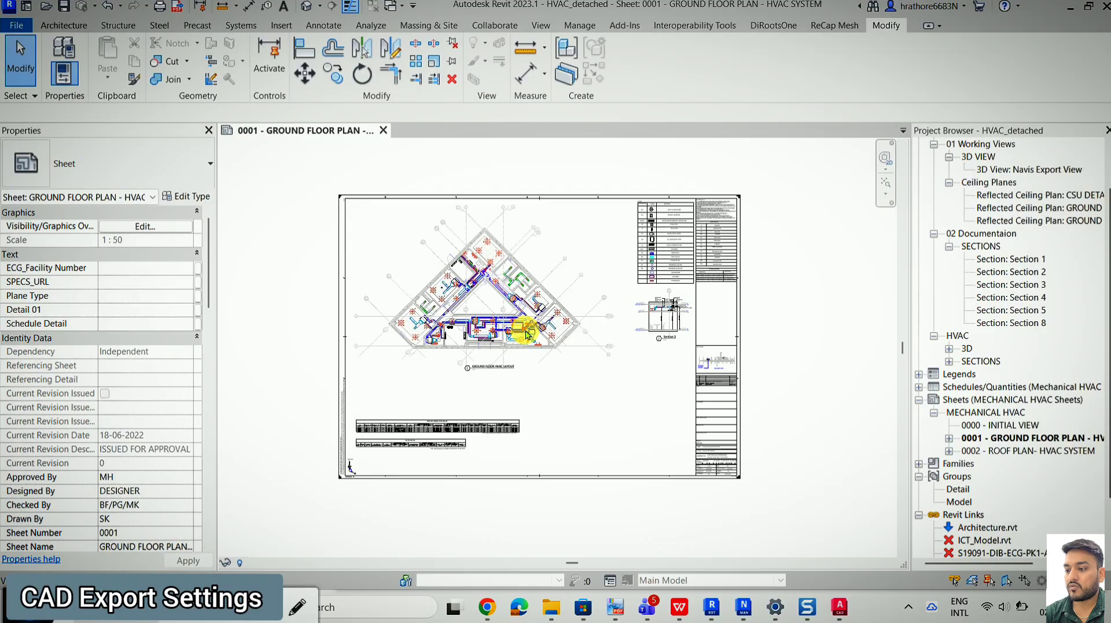
scroll(652, 330, "down", 2)
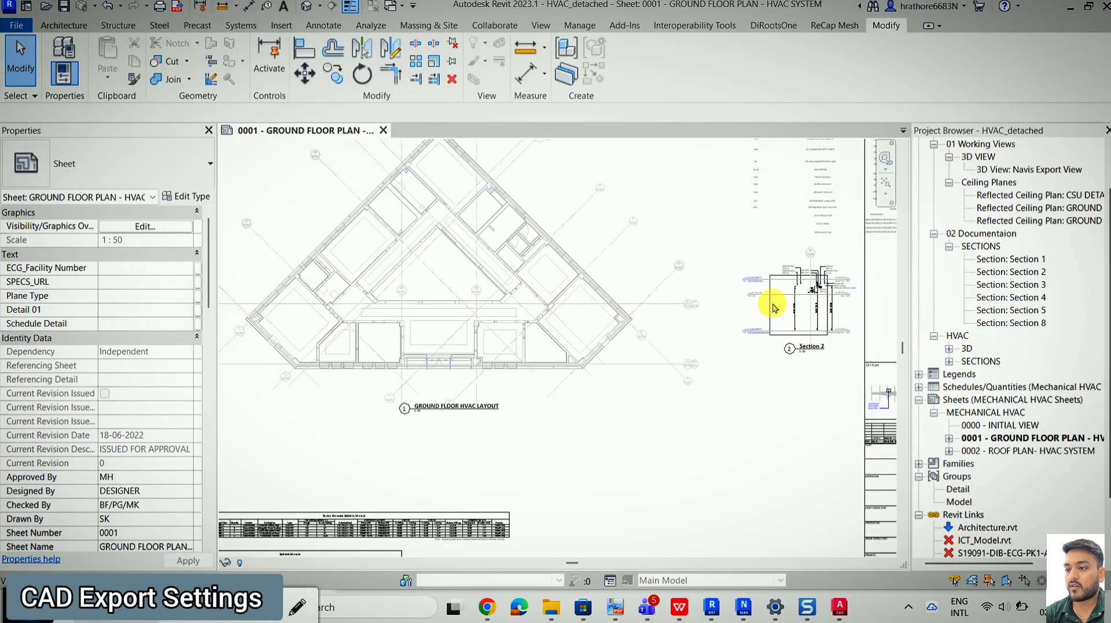
scroll(689, 254, "down", 3)
scroll(665, 223, "up", 4)
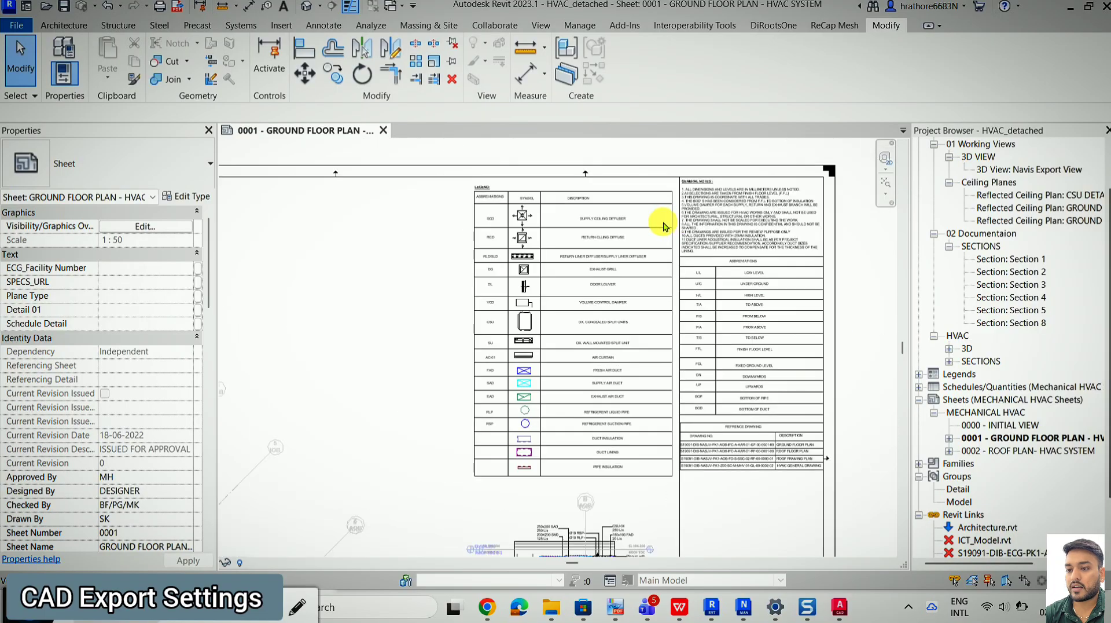
scroll(746, 180, "down", 5)
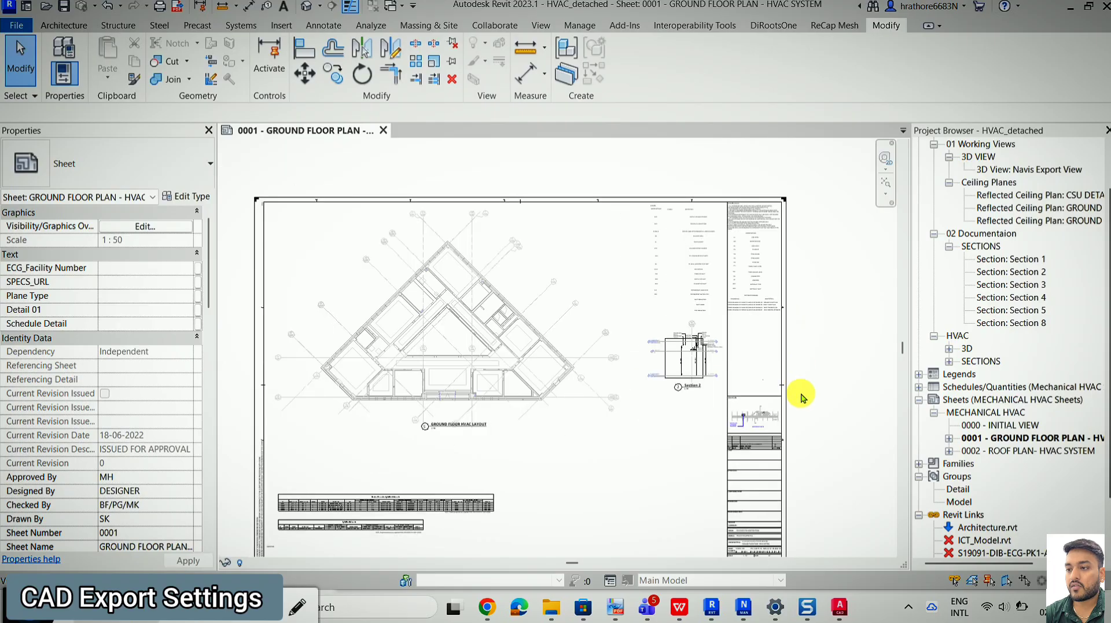
scroll(783, 367, "down", 1)
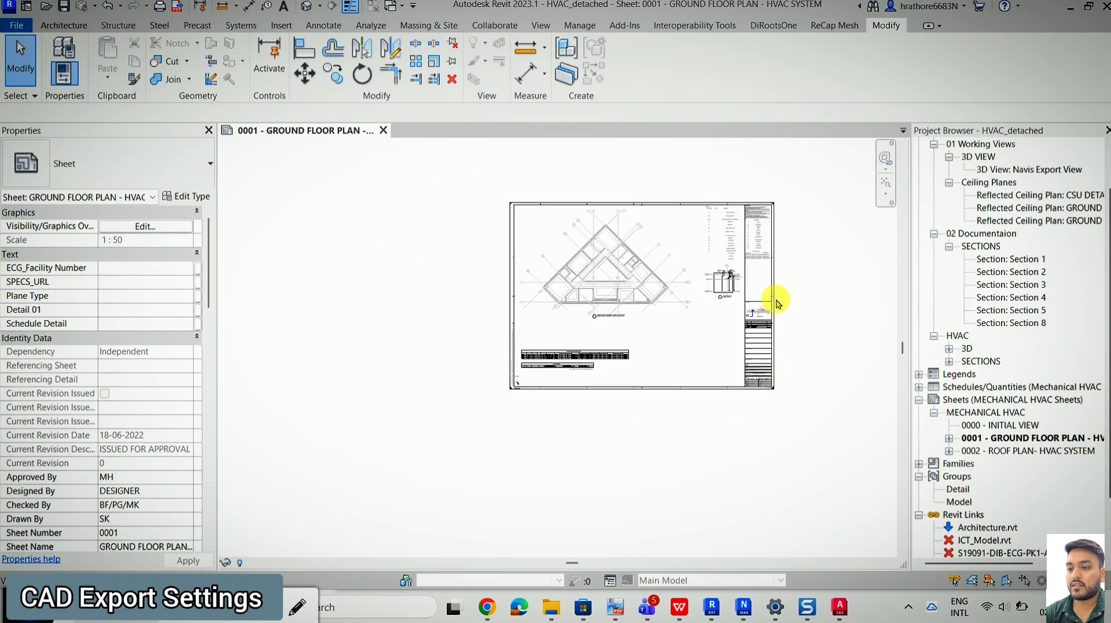
scroll(775, 299, "down", 1)
scroll(776, 299, "up", 3)
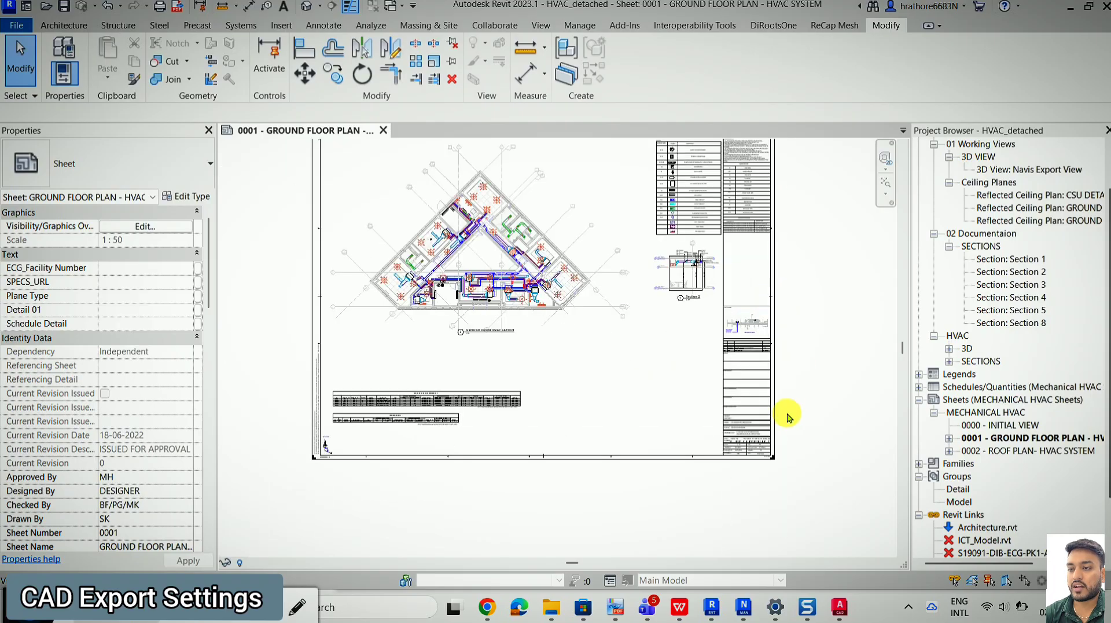
scroll(692, 530, "down", 1)
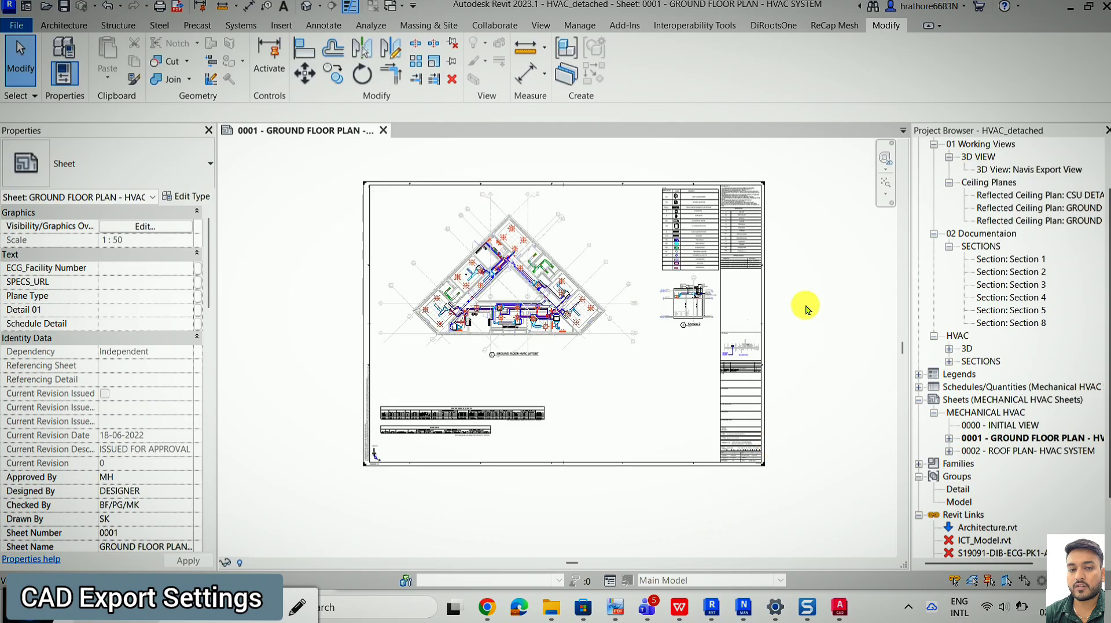
scroll(806, 306, "down", 1)
scroll(806, 306, "up", 1)
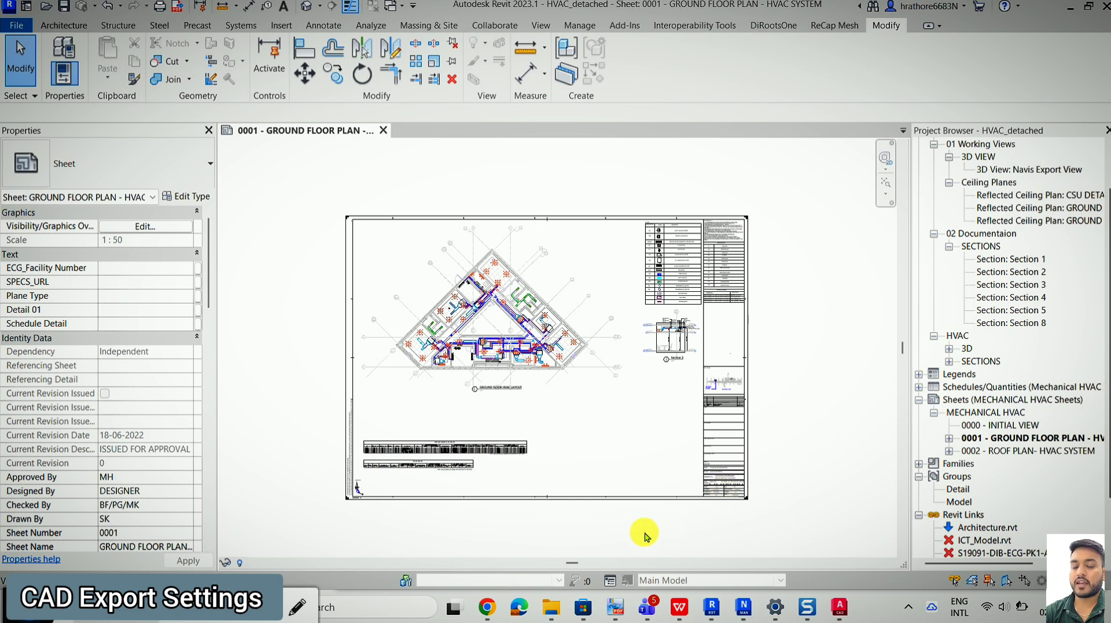
scroll(645, 527, "up", 1)
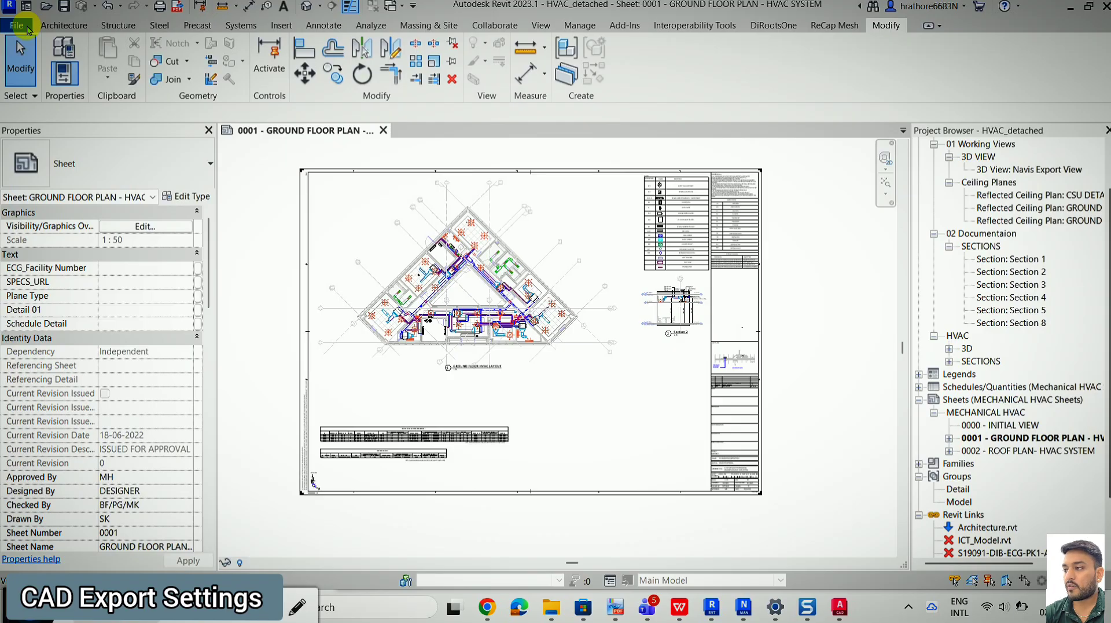
Start a DWG export of the current sheet and choose the <in-session export setup> as its export setup.
left_click(27, 29)
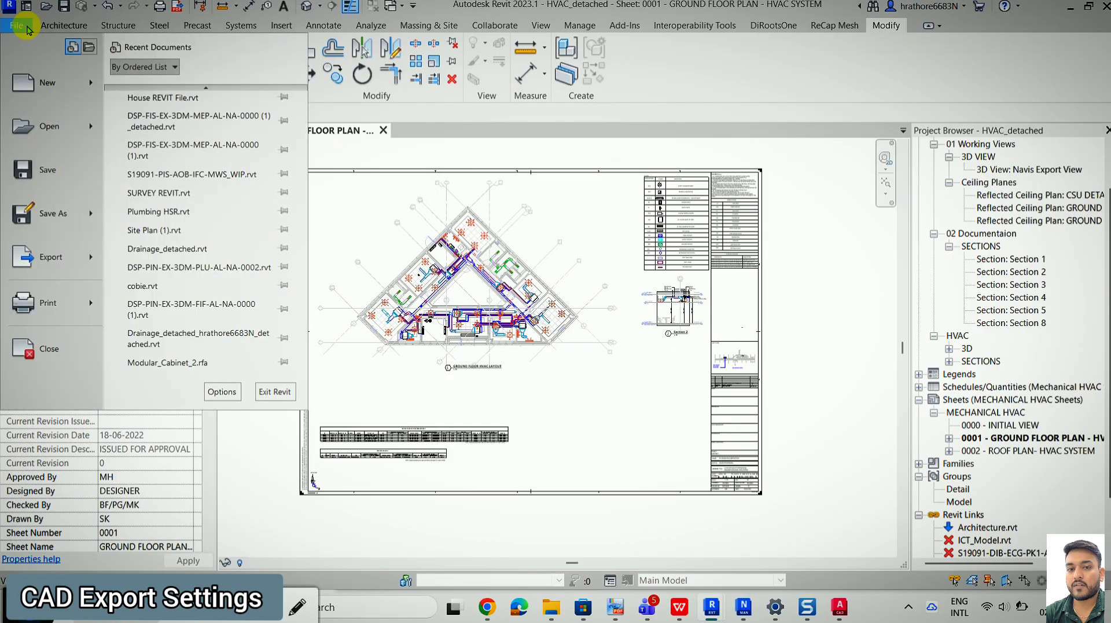
mouse_move(67, 279)
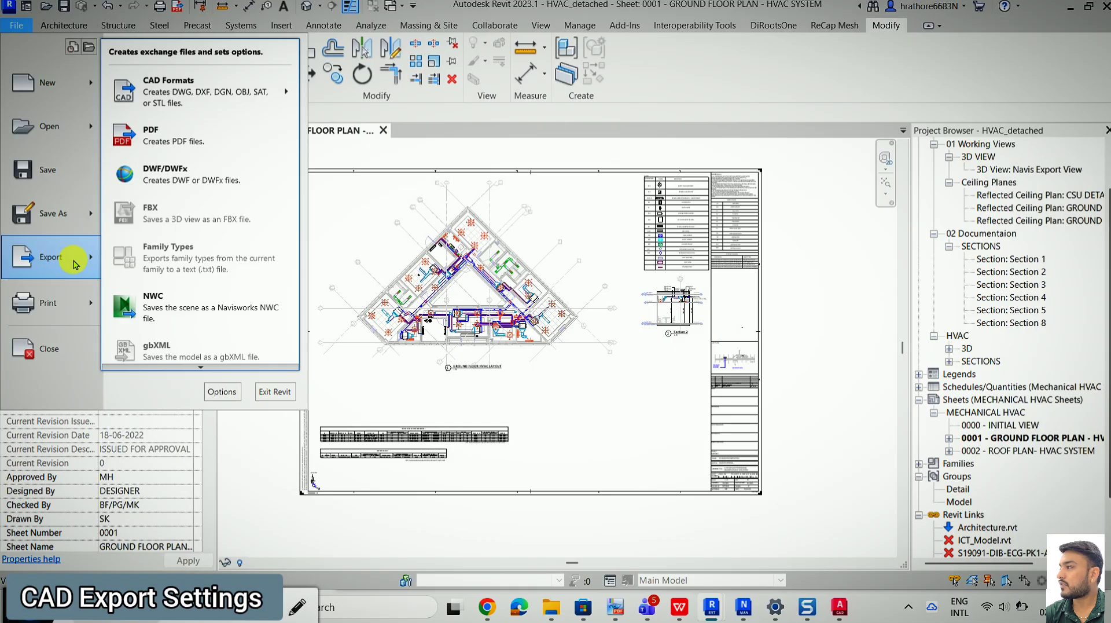
mouse_move(174, 107)
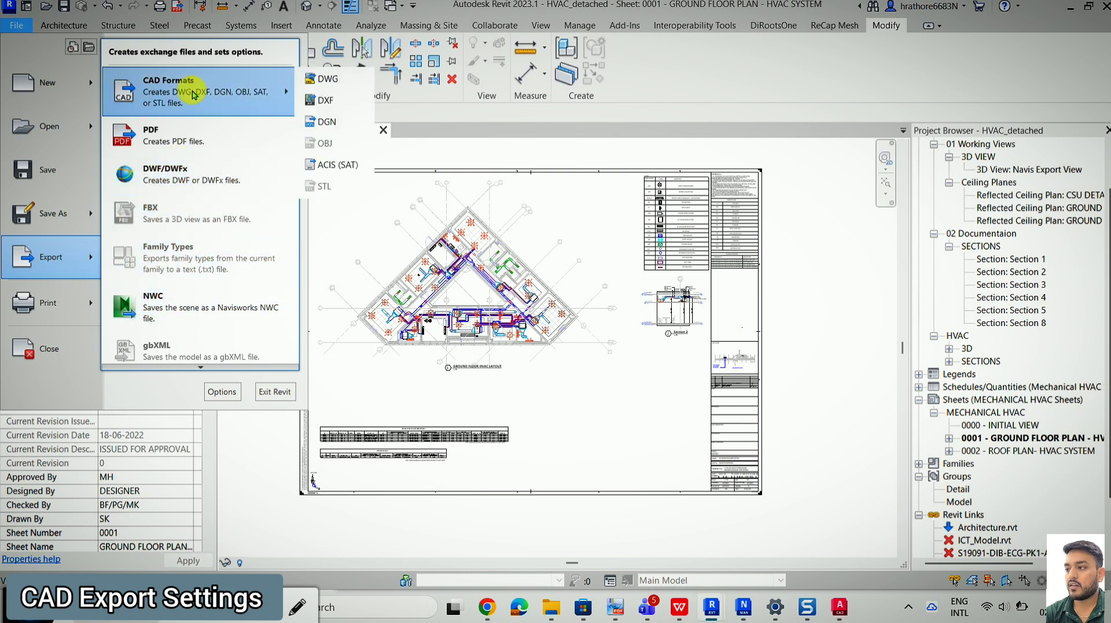
left_click(323, 87)
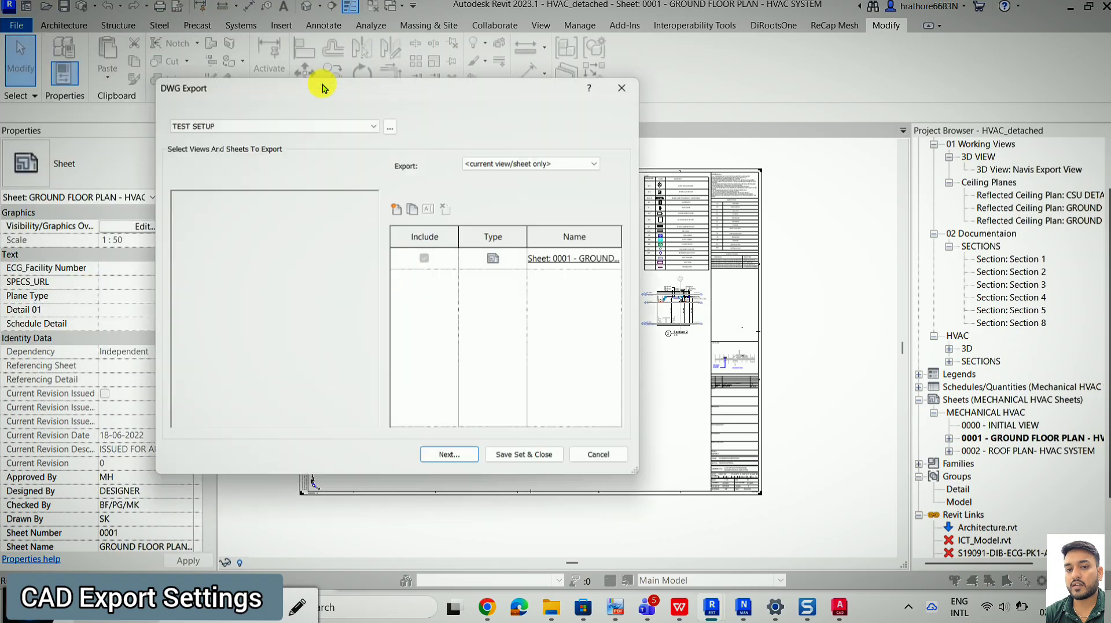
left_click(385, 128)
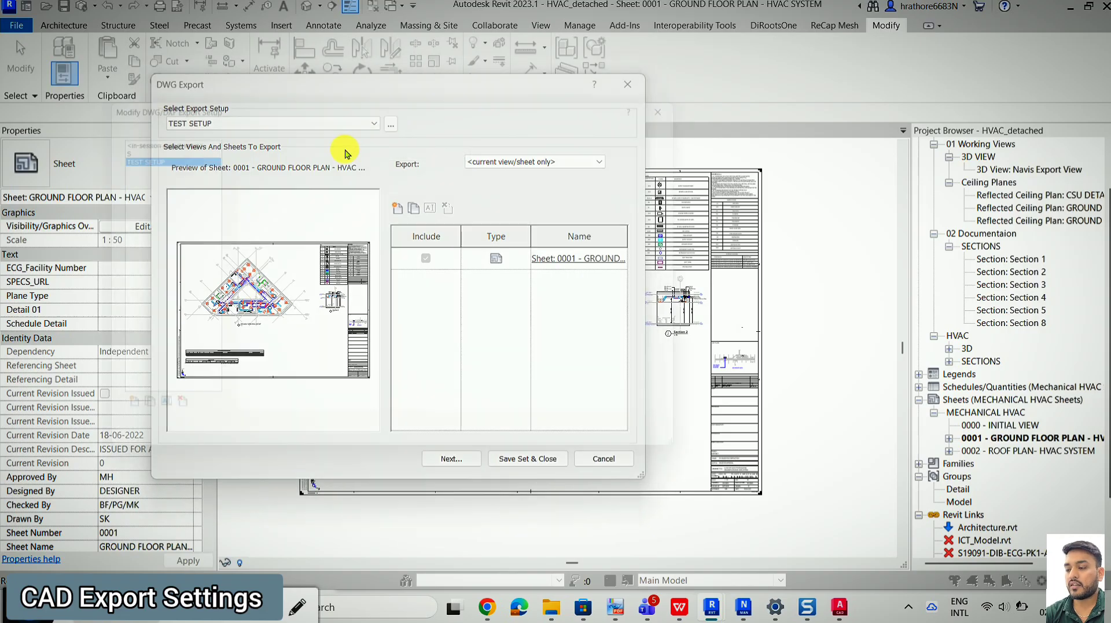
left_click(171, 132)
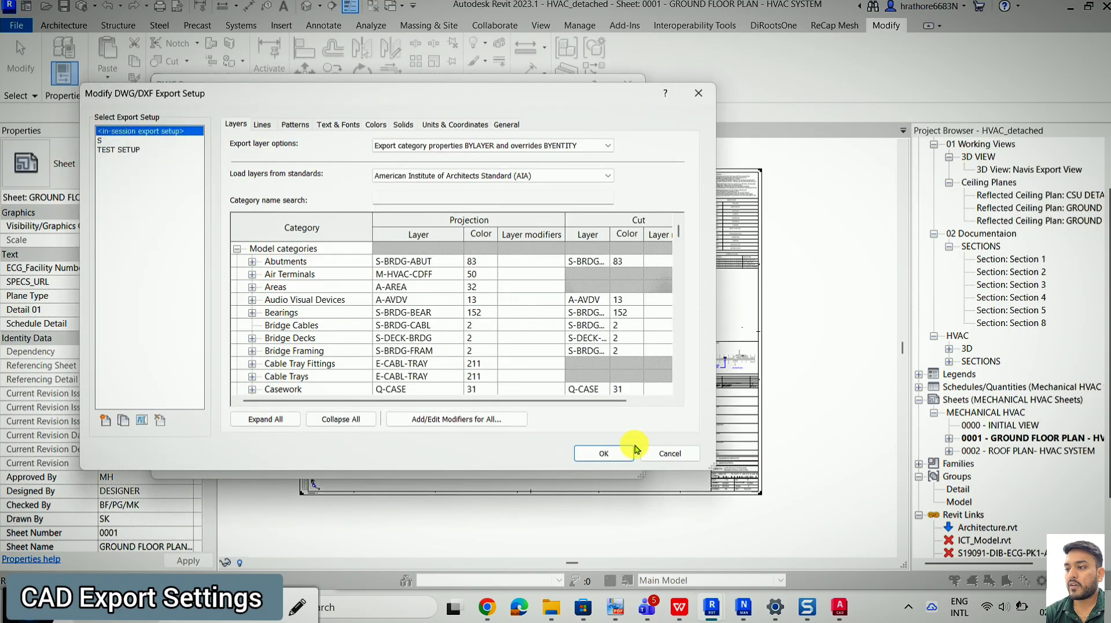
left_click(615, 453)
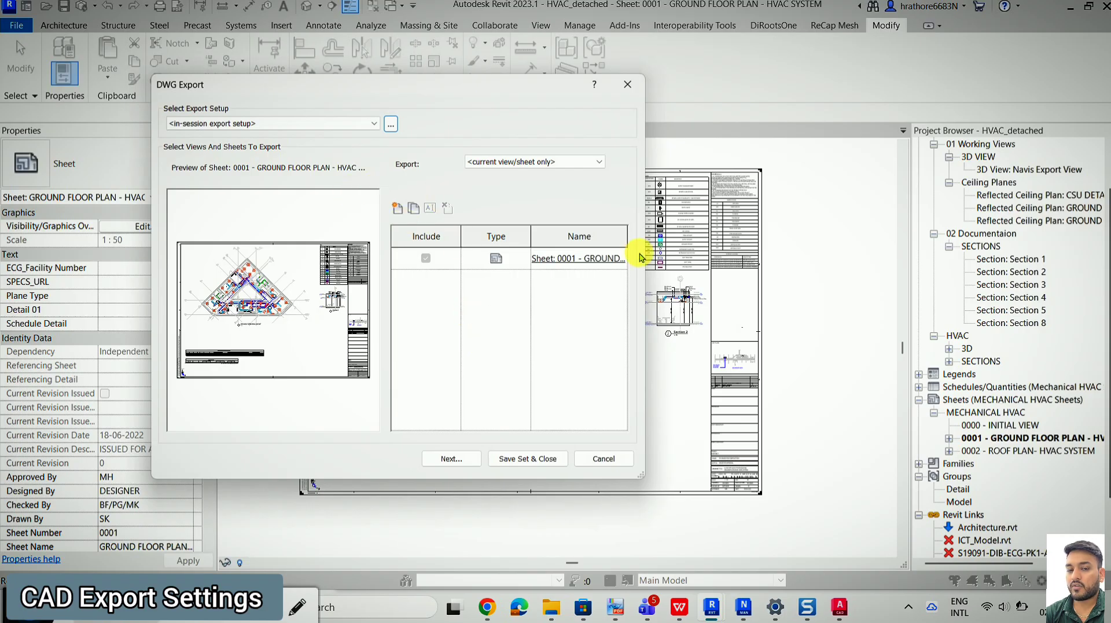
Review the DWG export's target folder, existing files and naming options, and leave the export without saving.
left_click(451, 459)
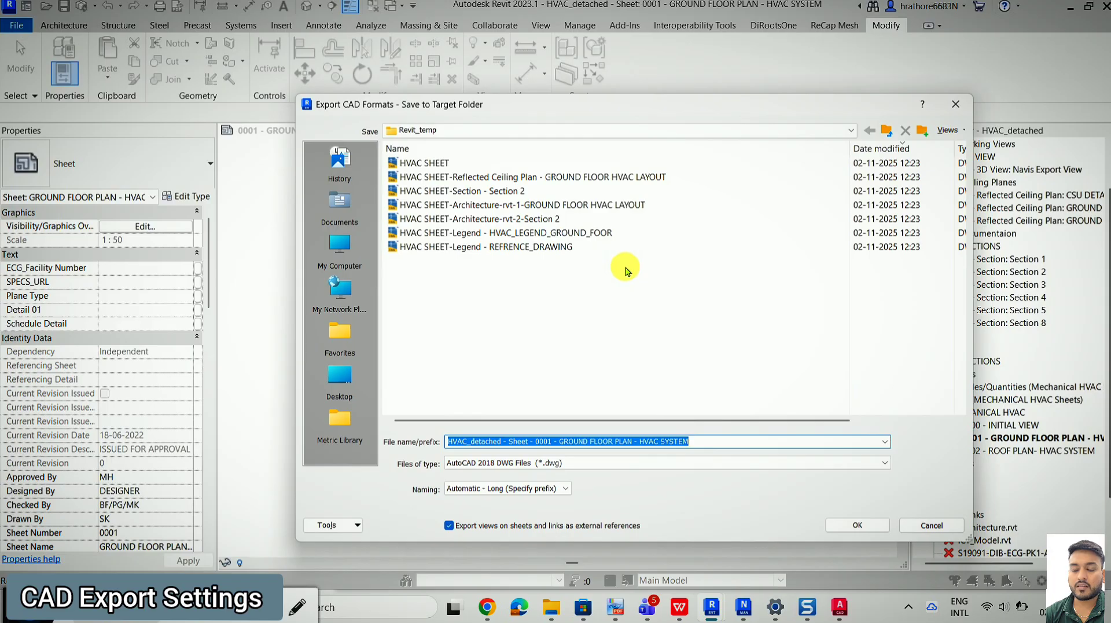
left_click(528, 108)
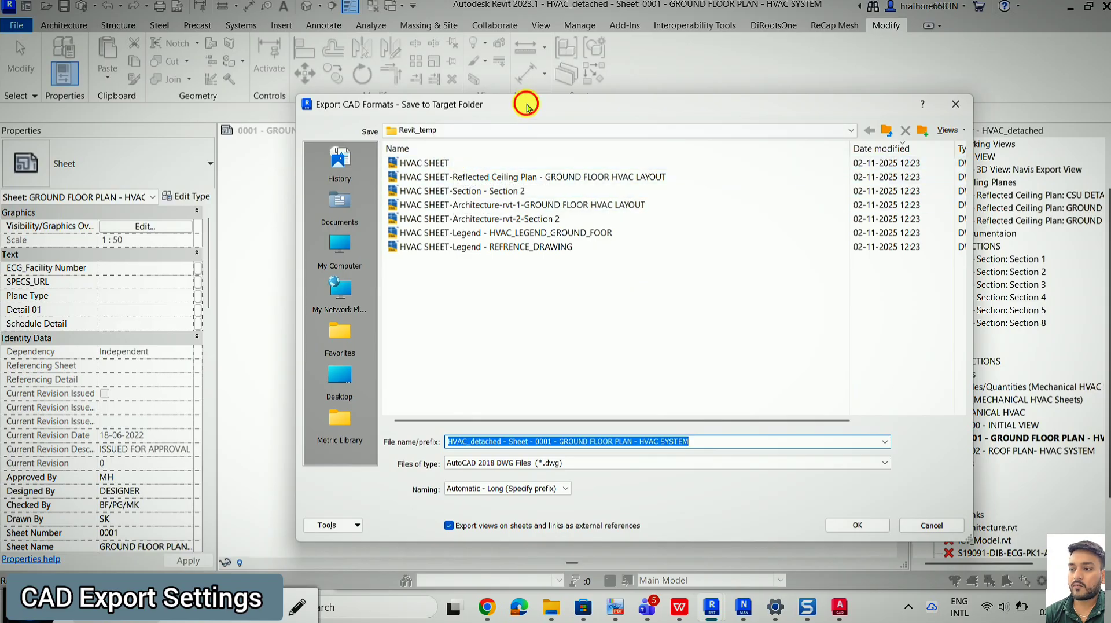
left_click_drag(528, 107, 501, 105)
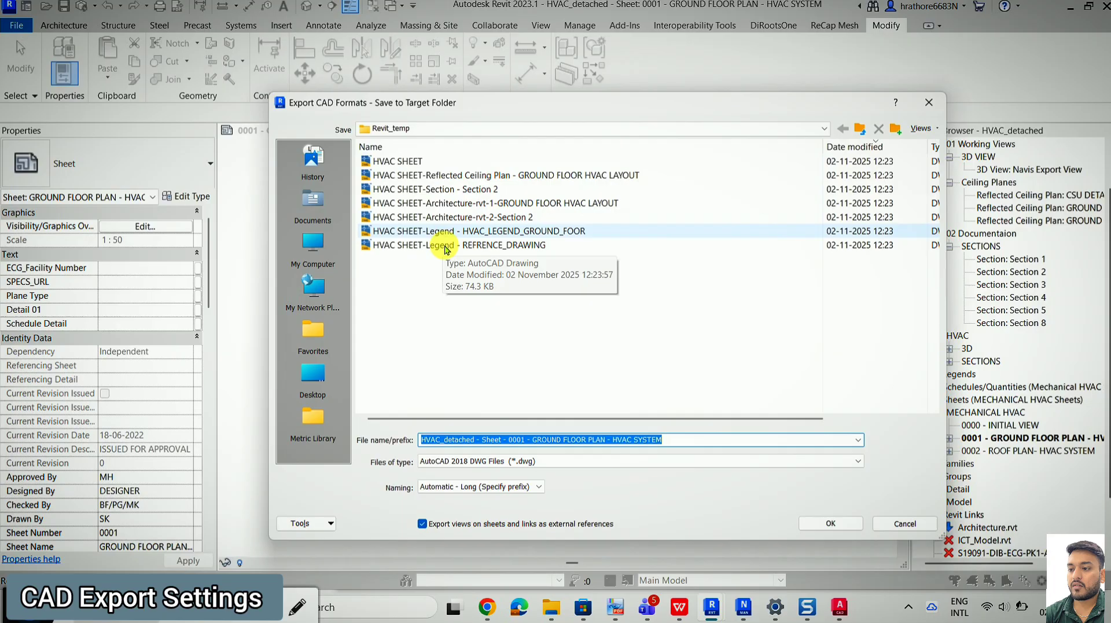
left_click(928, 103)
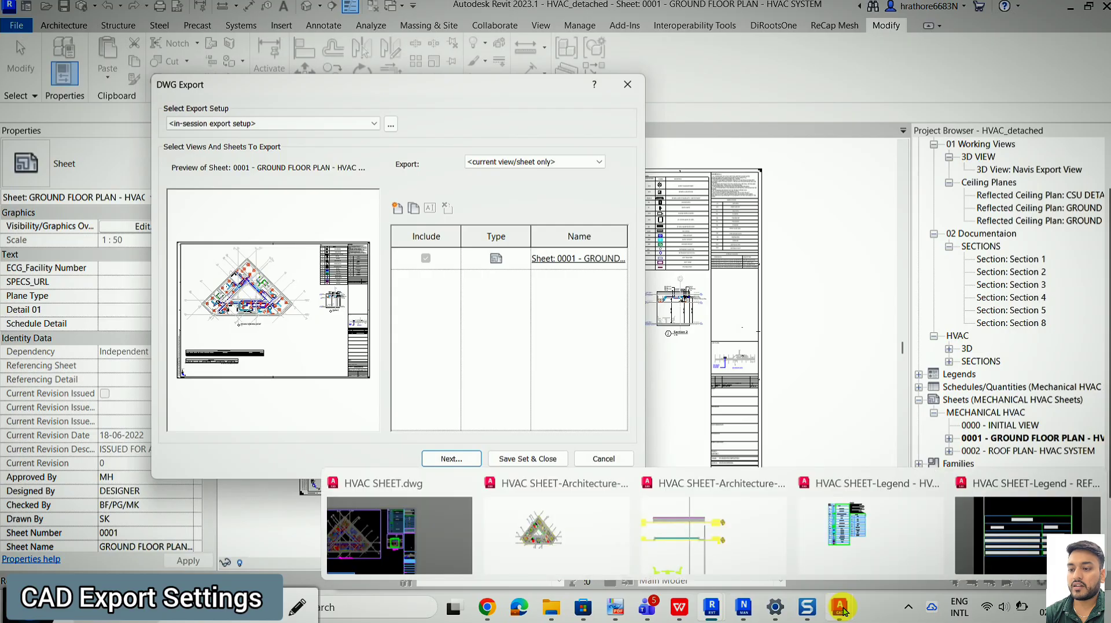
mouse_move(852, 609)
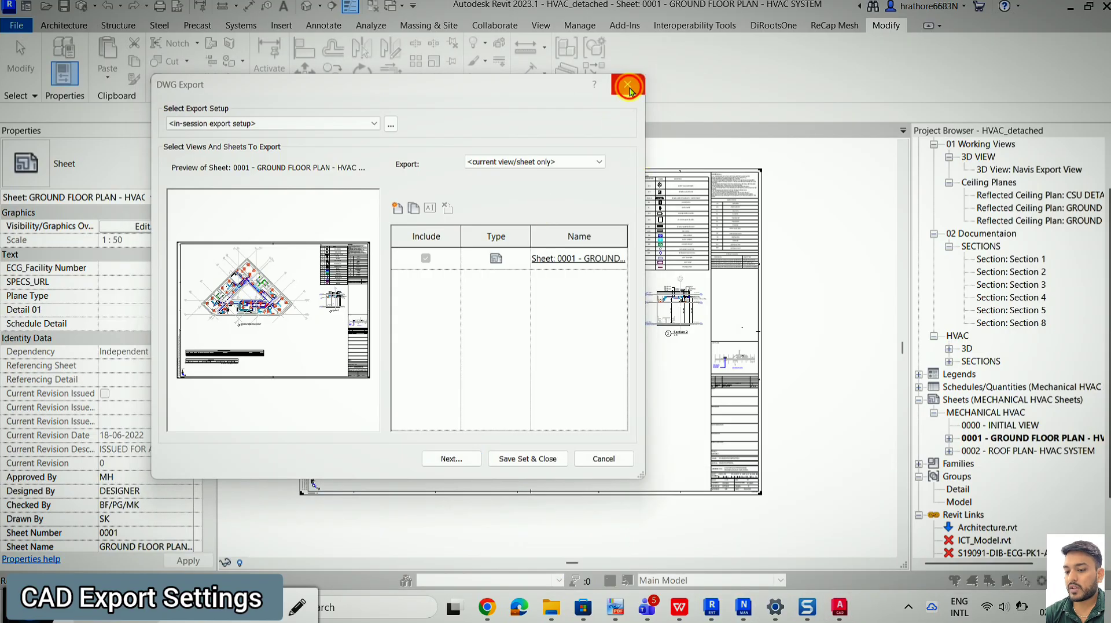
left_click(627, 85)
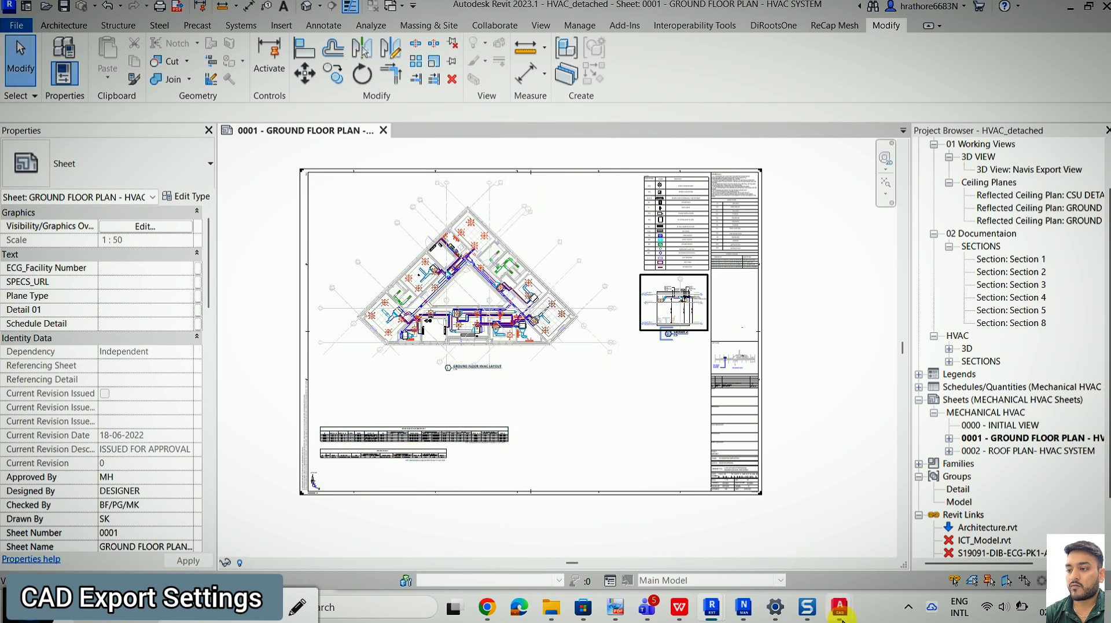
Switch to AutoCAD and inspect the exported HVAC SHEET drawing and its separate floor plan, section and legend files, and return to Revit.
mouse_move(840, 607)
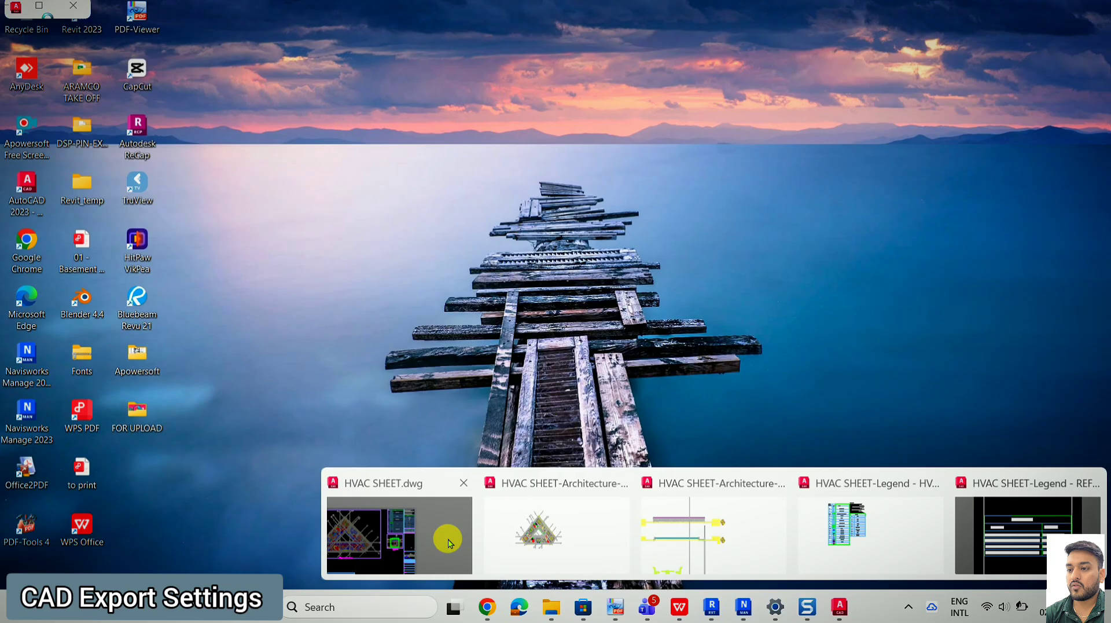
left_click(446, 536)
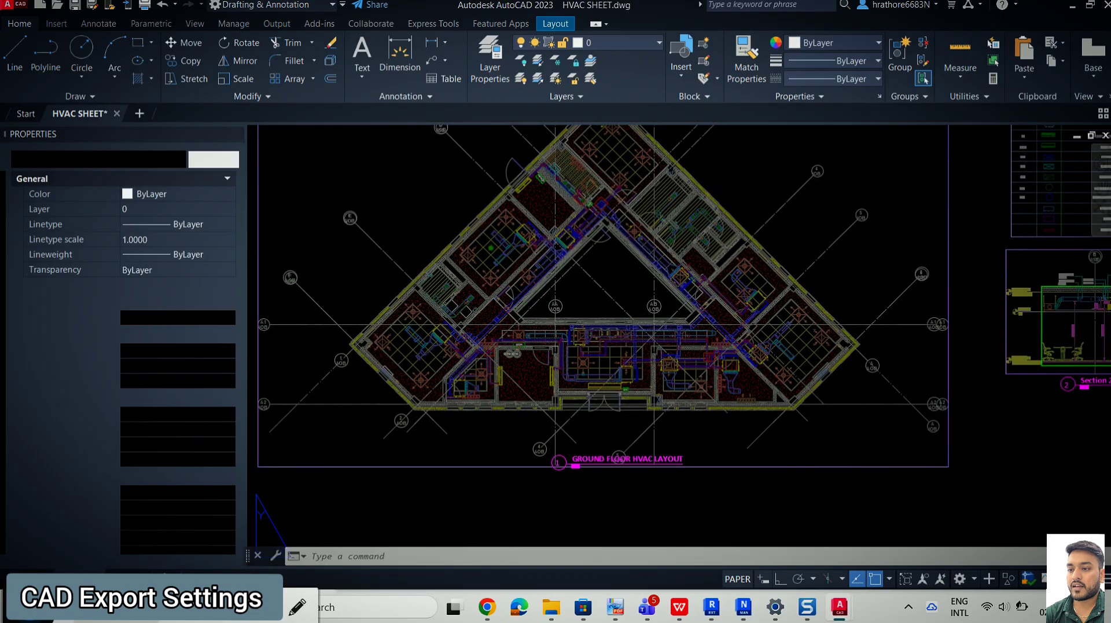
scroll(561, 347, "down", 1)
scroll(650, 372, "up", 1)
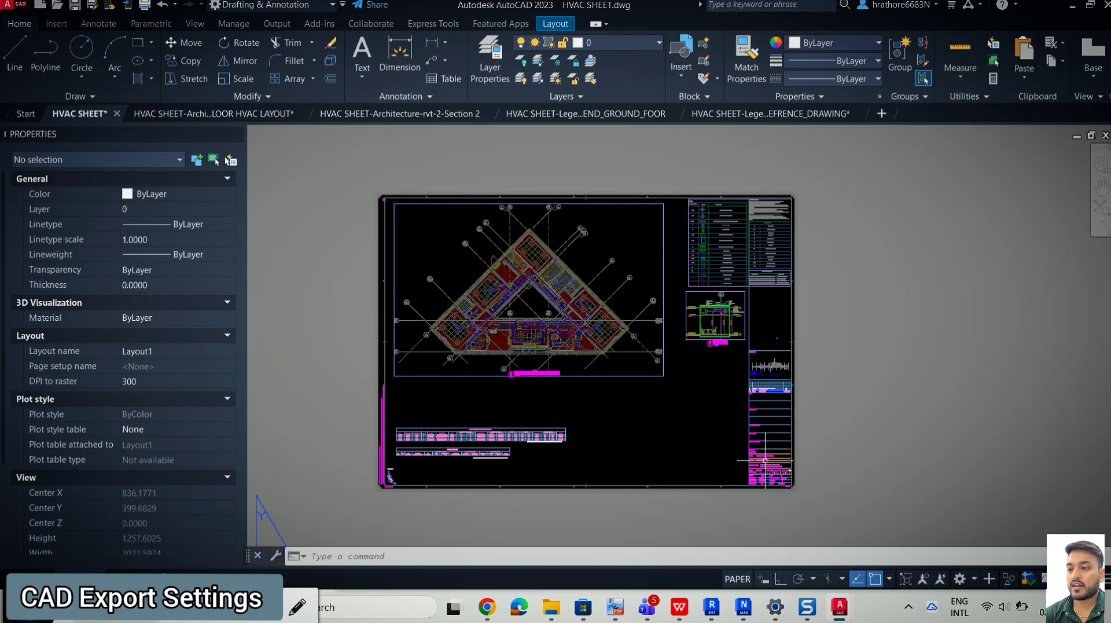
left_click(228, 113)
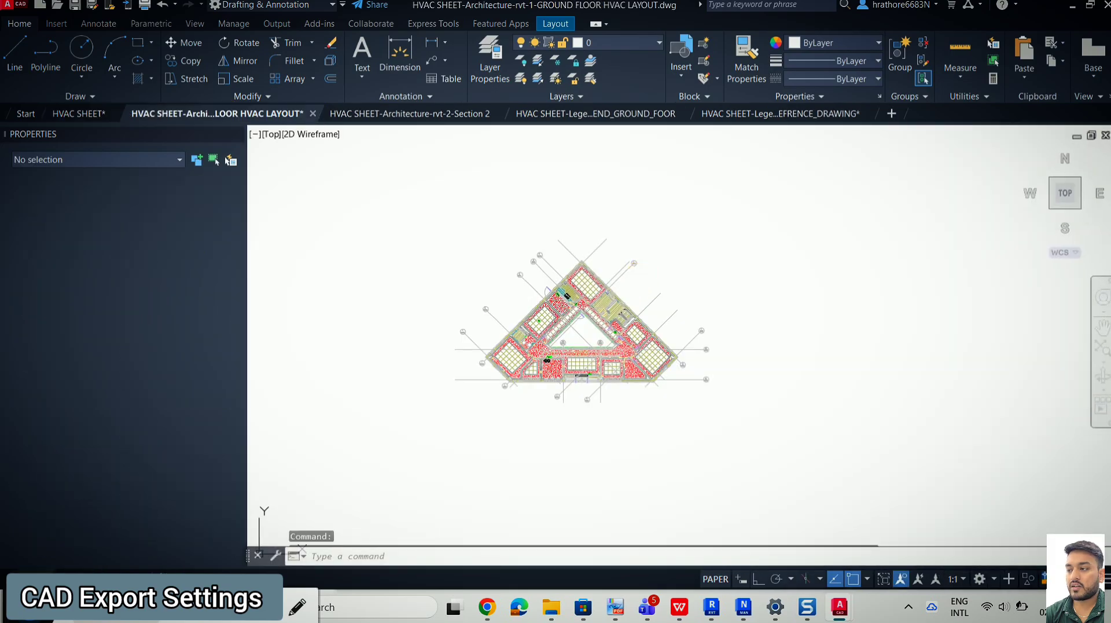
left_click(405, 114)
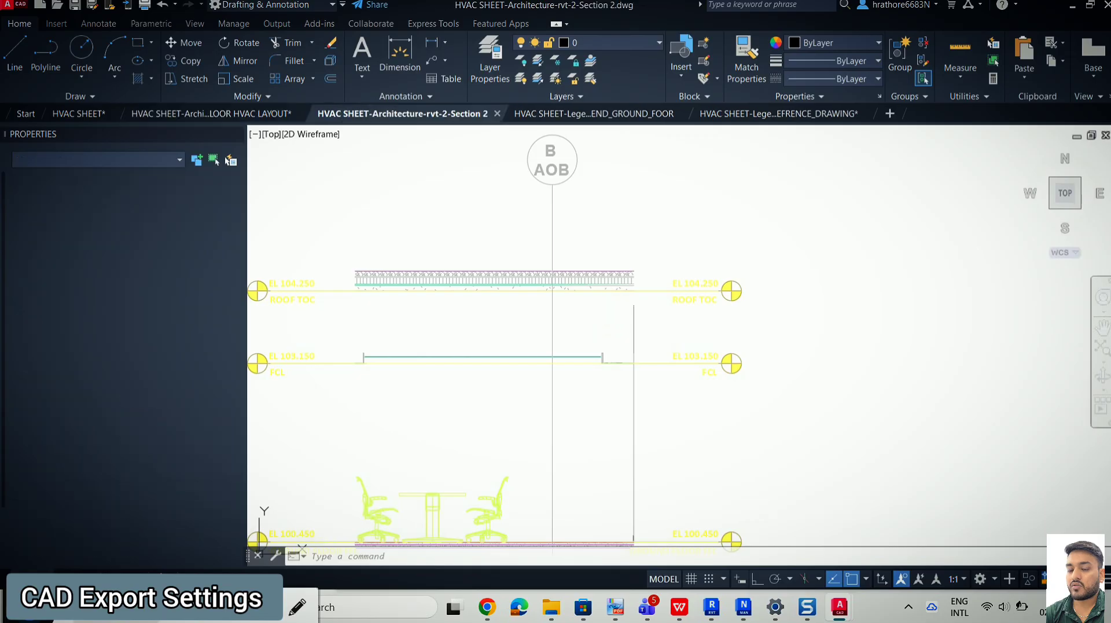
scroll(564, 278, "down", 5)
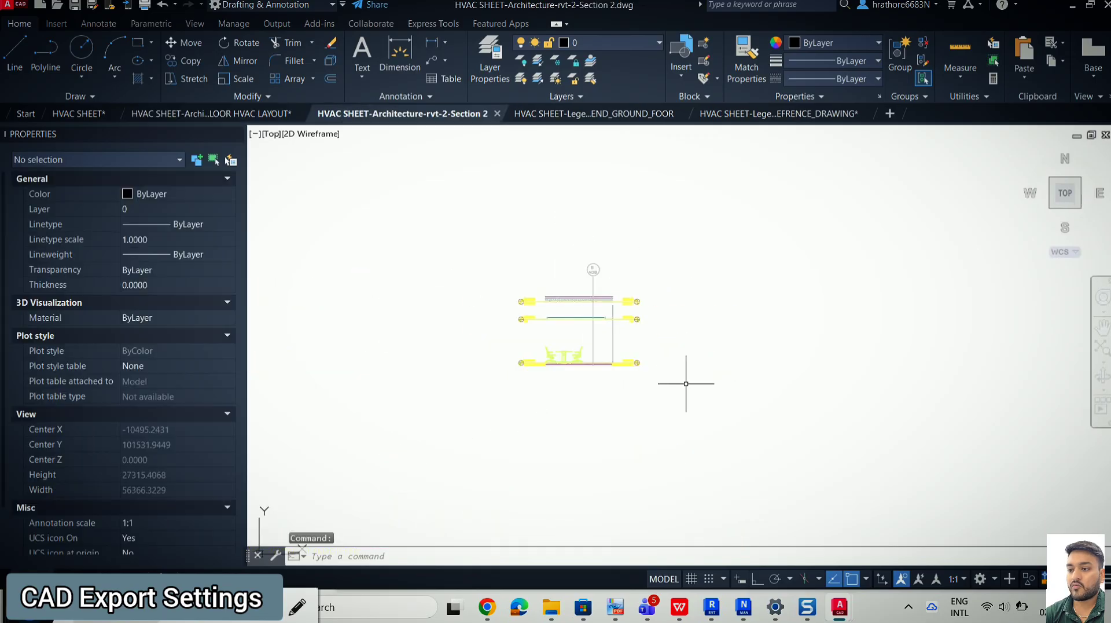
left_click(630, 112)
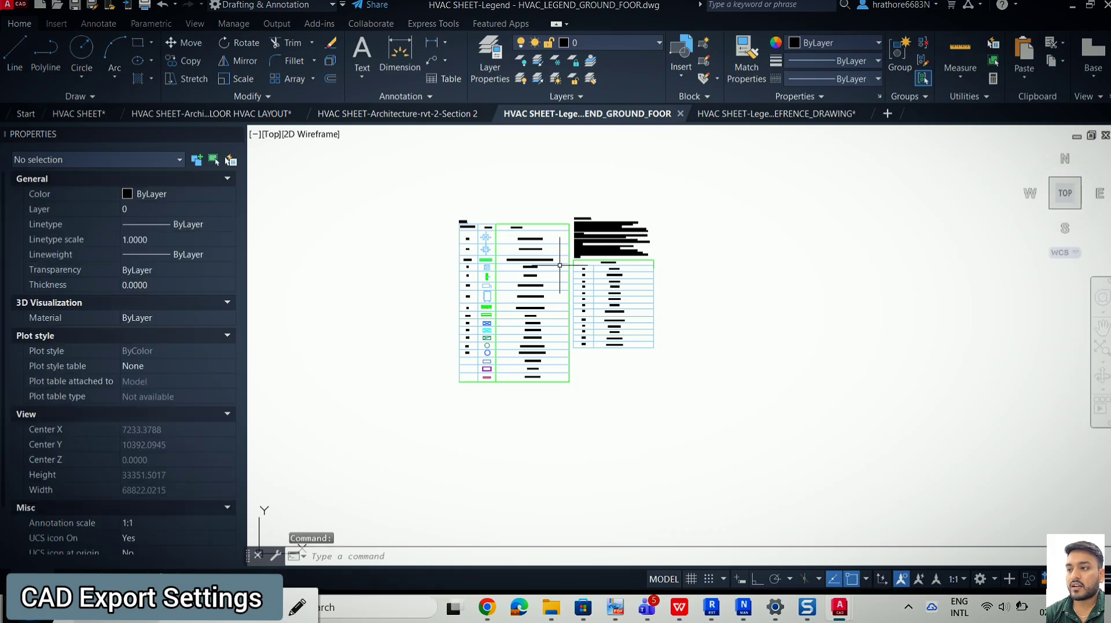
mouse_move(418, 119)
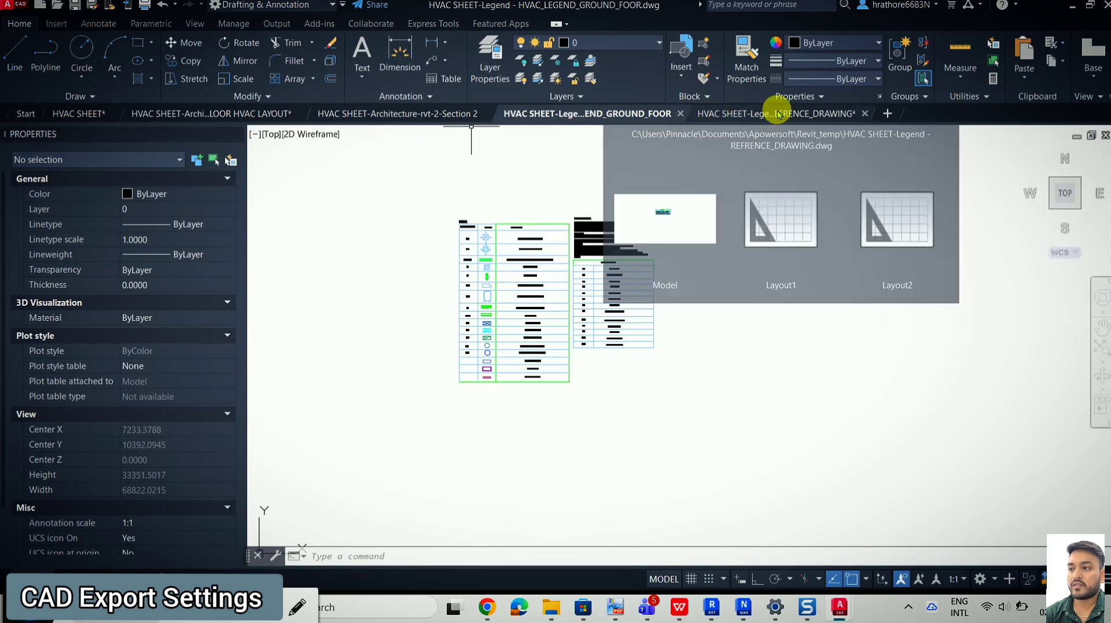
left_click(1073, 5)
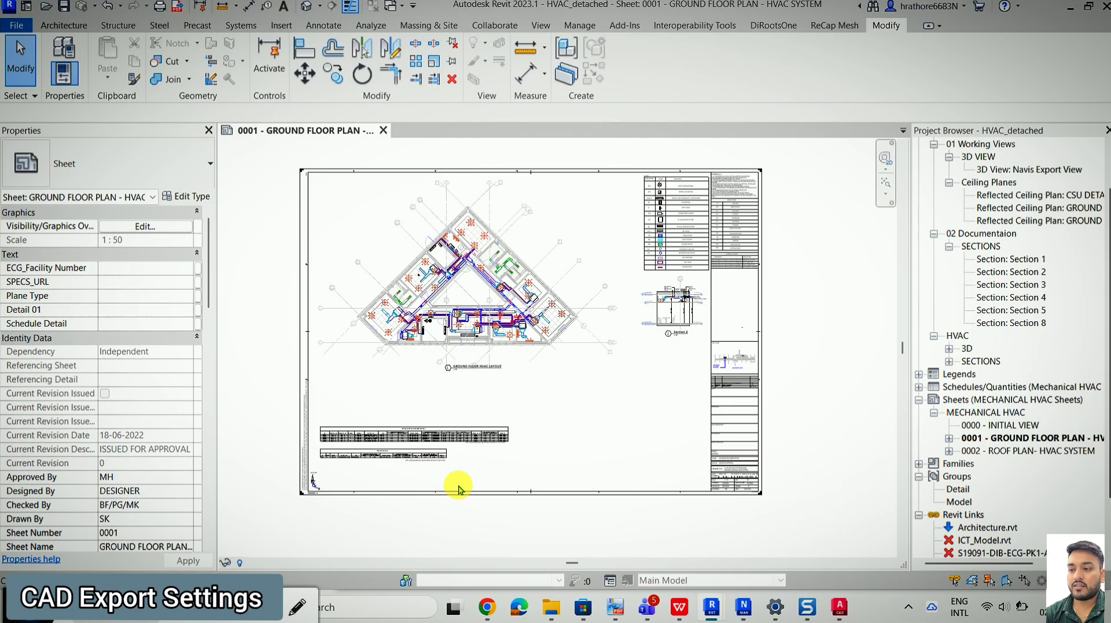
Start the DWG export of the sheet again and open the settings of its in-session export setup.
left_click(17, 26)
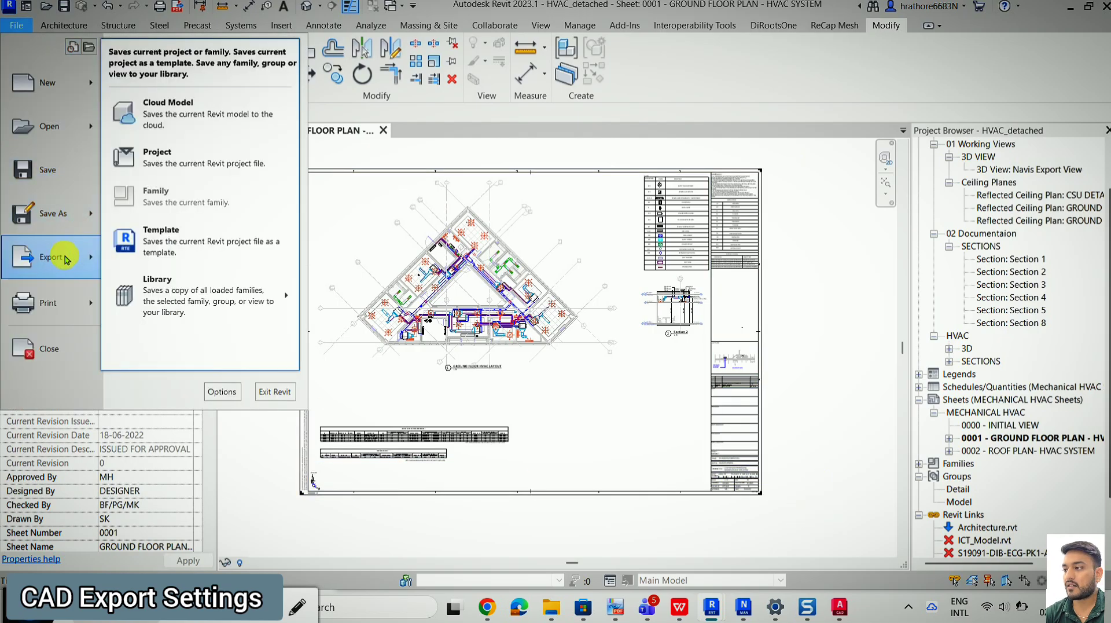
mouse_move(65, 259)
mouse_move(185, 90)
left_click(325, 88)
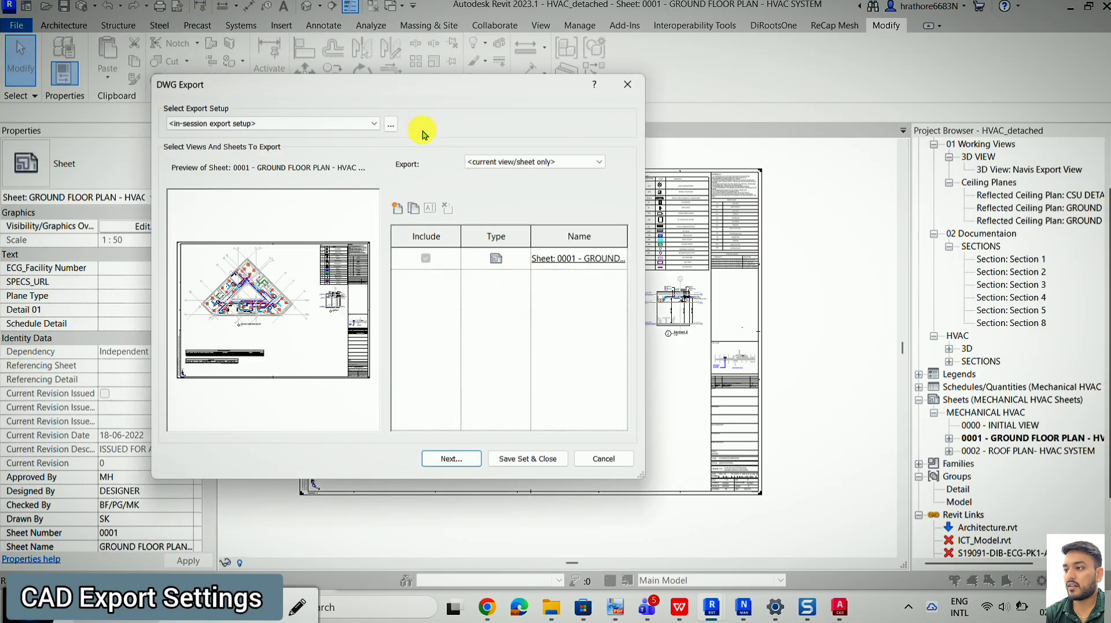
left_click(393, 126)
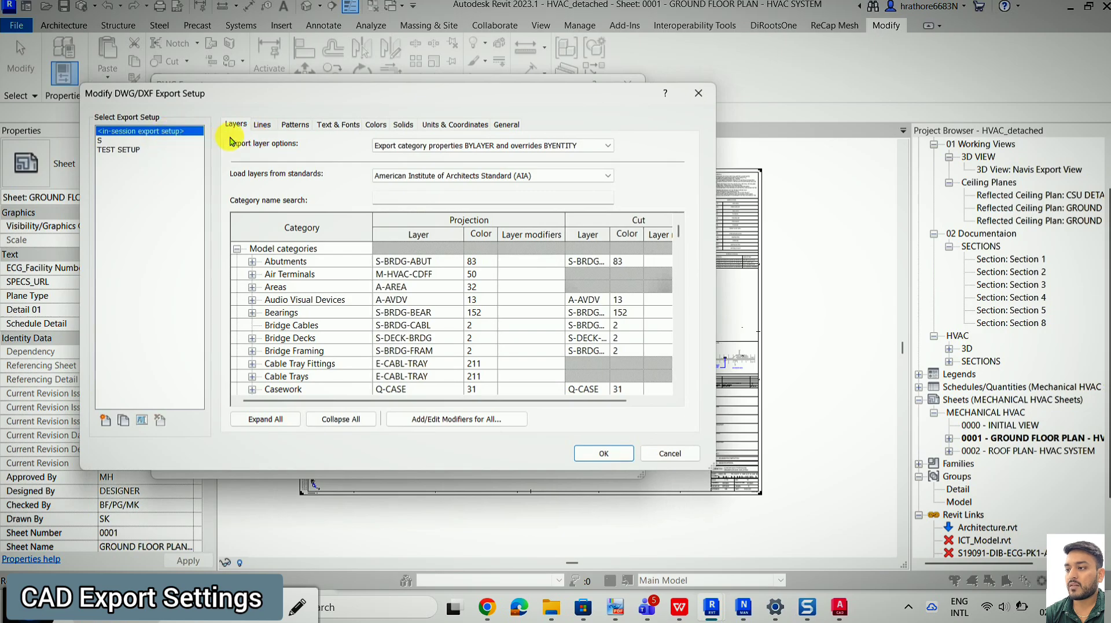
left_click(104, 420)
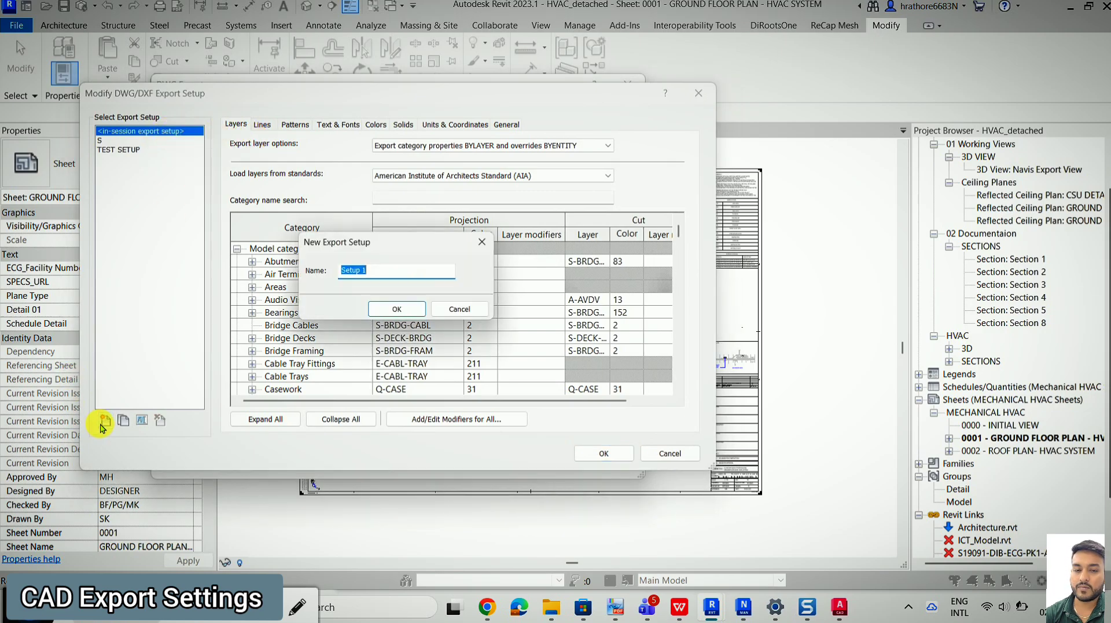
left_click(481, 241)
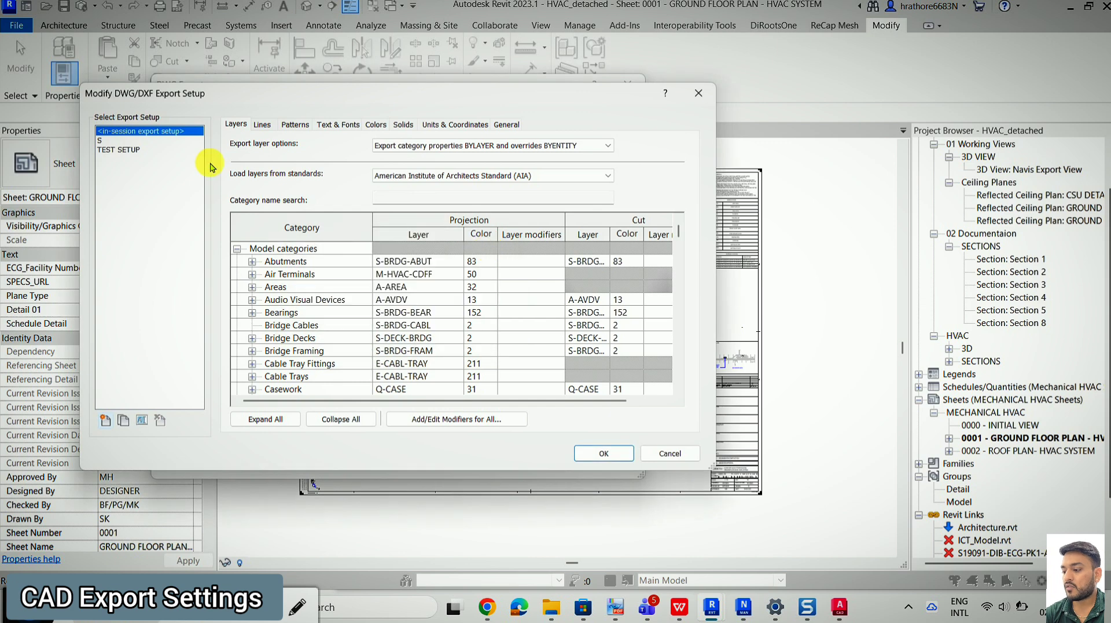
left_click(137, 152)
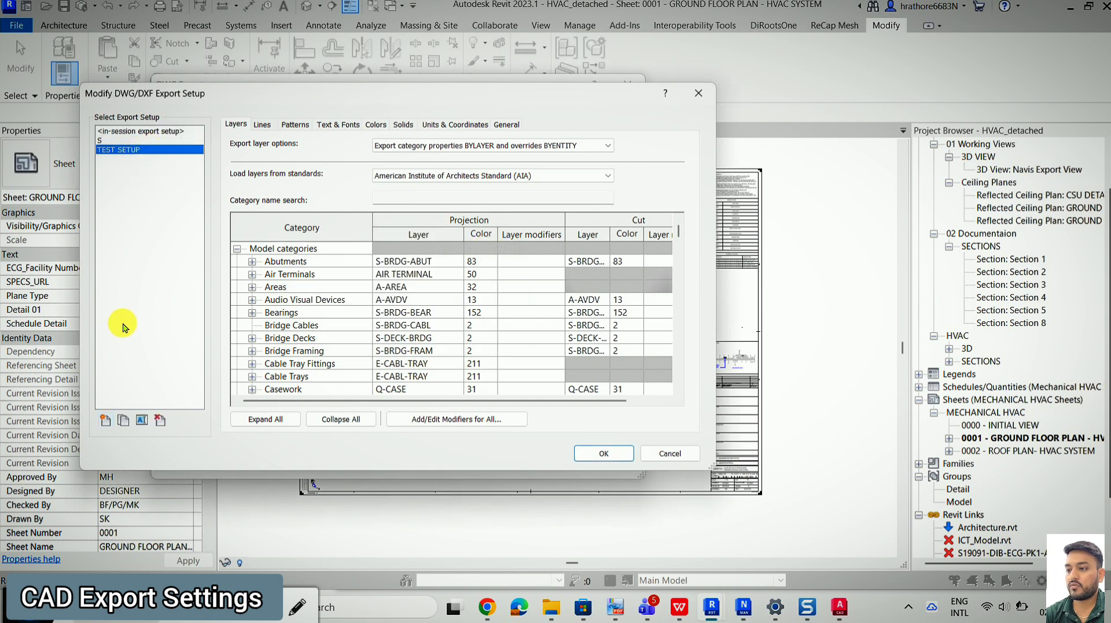
Duplicate the <in-session export setup> as a new export setup named TEST SETUP NEW.
left_click(160, 131)
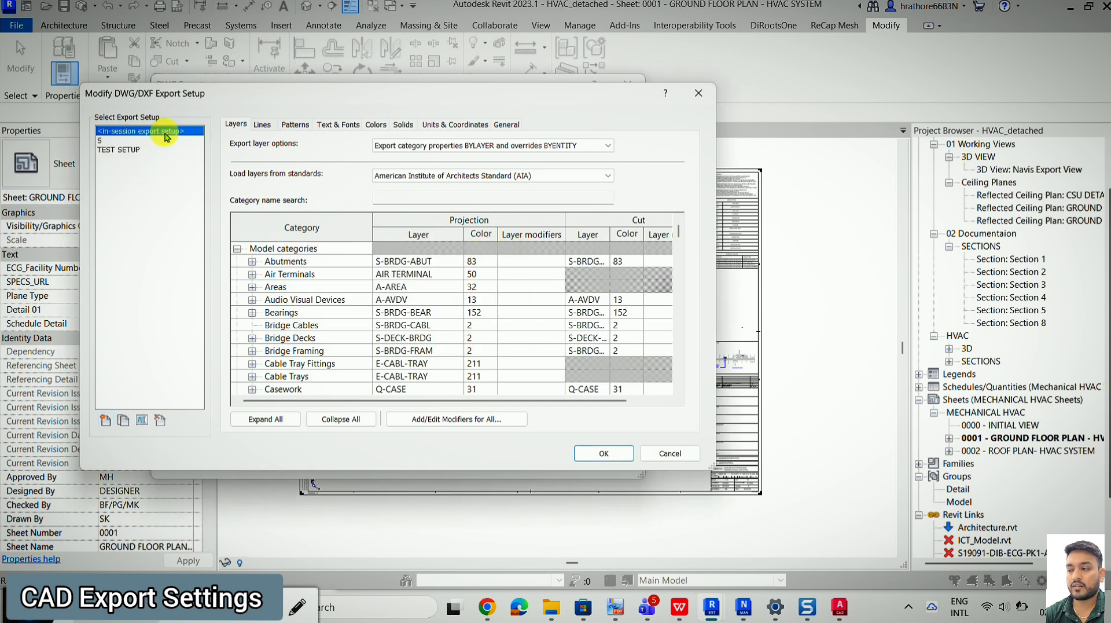
left_click(123, 423)
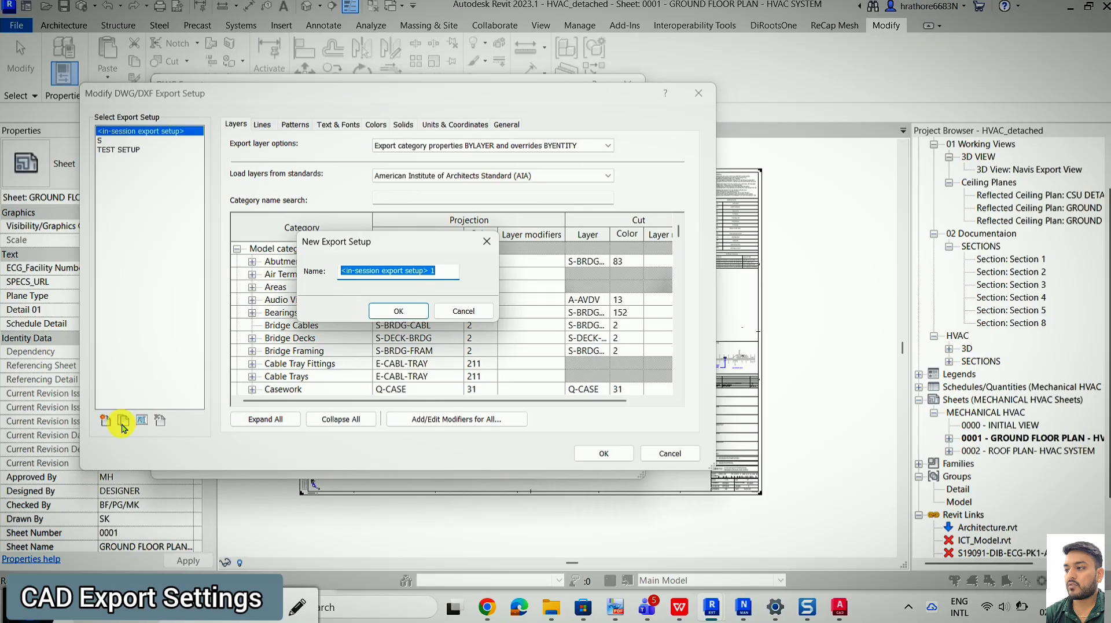
type("TEST SETUP NEW")
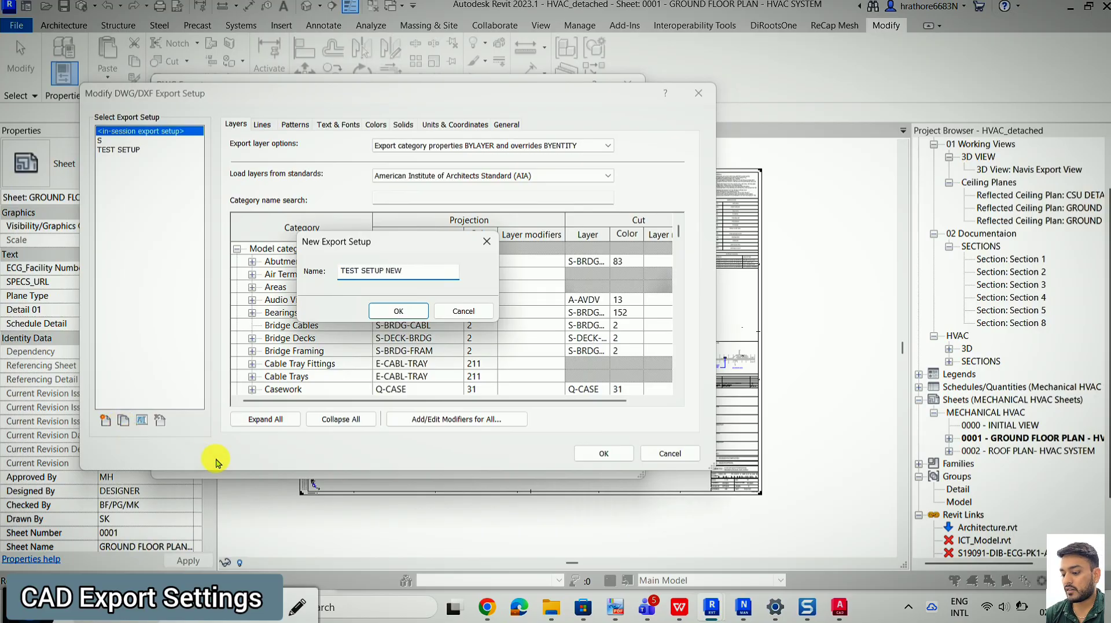
left_click(399, 311)
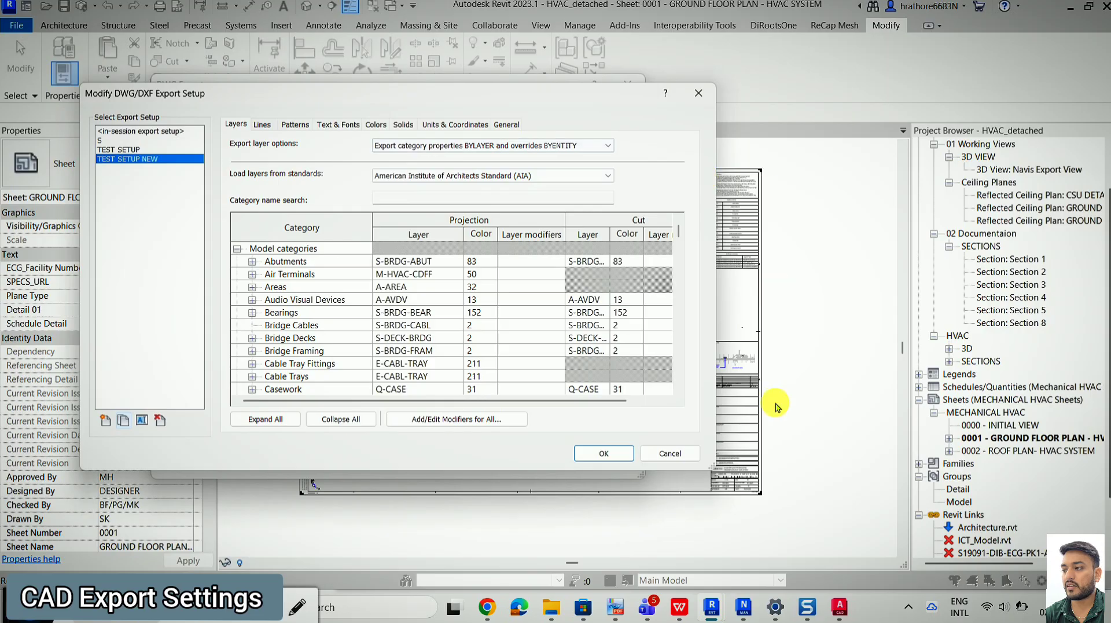
Turn off exporting sheet views and links as external references for TEST SETUP NEW, and check the previously exported files in the Revit_temp folder.
left_click(508, 126)
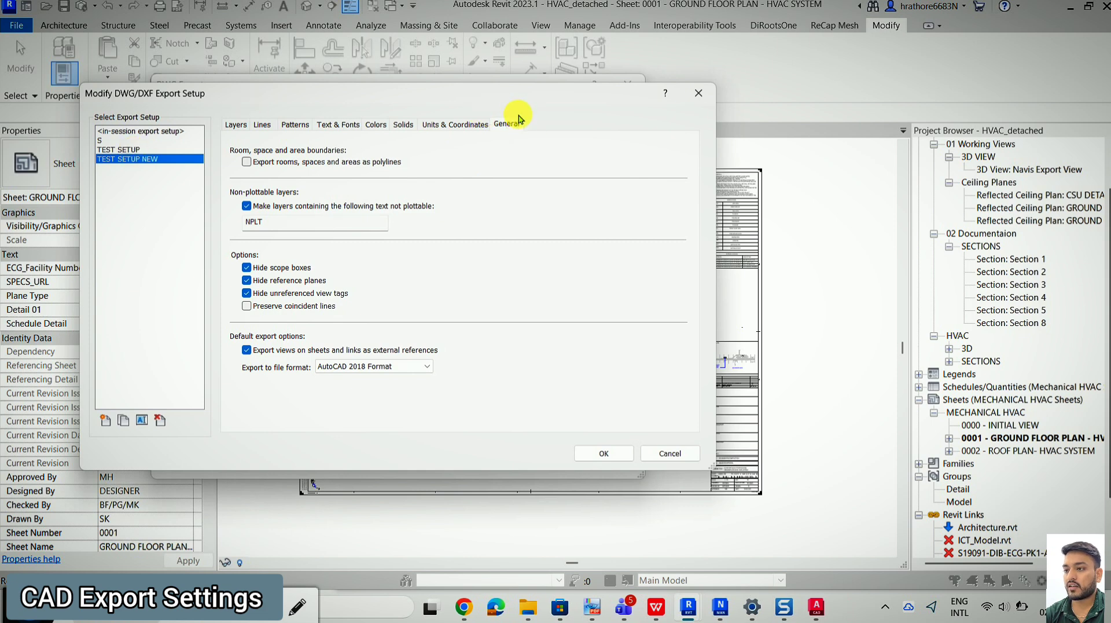
left_click(504, 126)
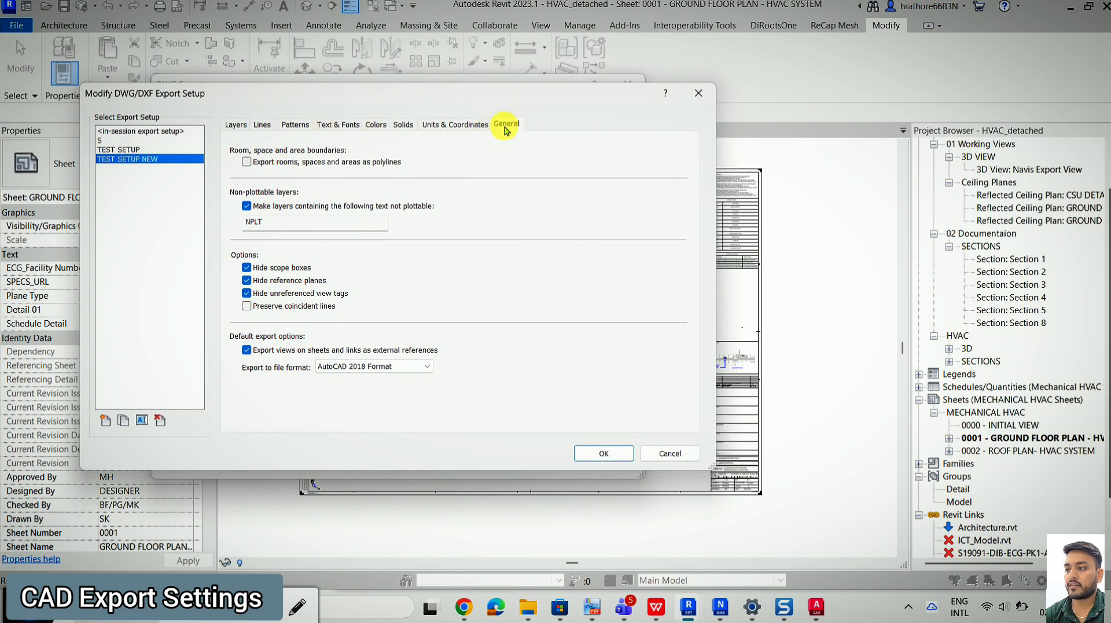
left_click(244, 352)
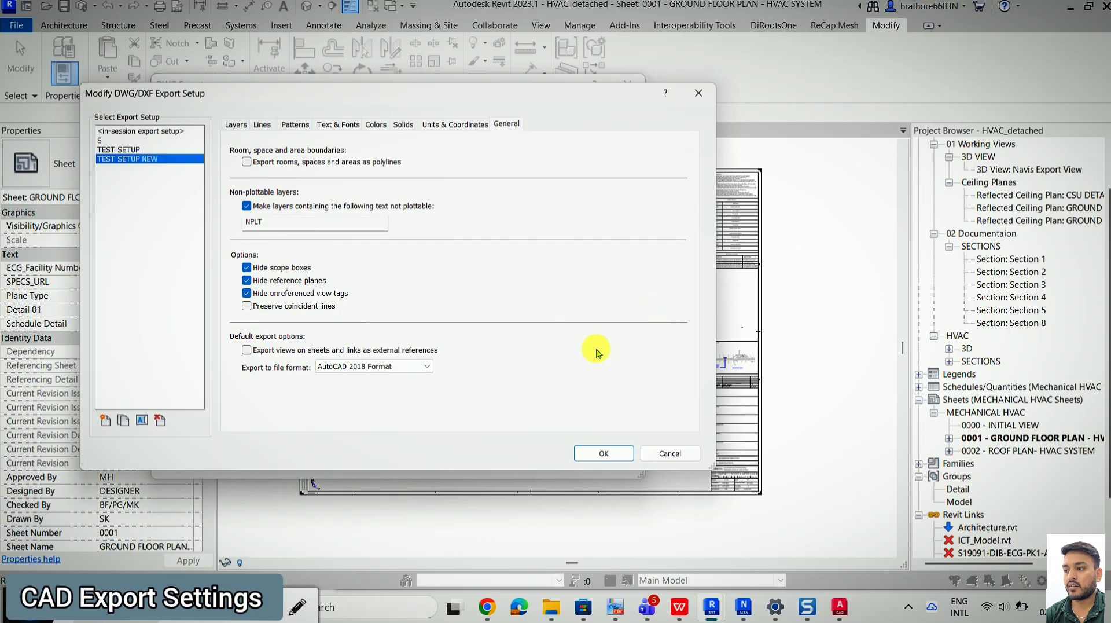
left_click(551, 605)
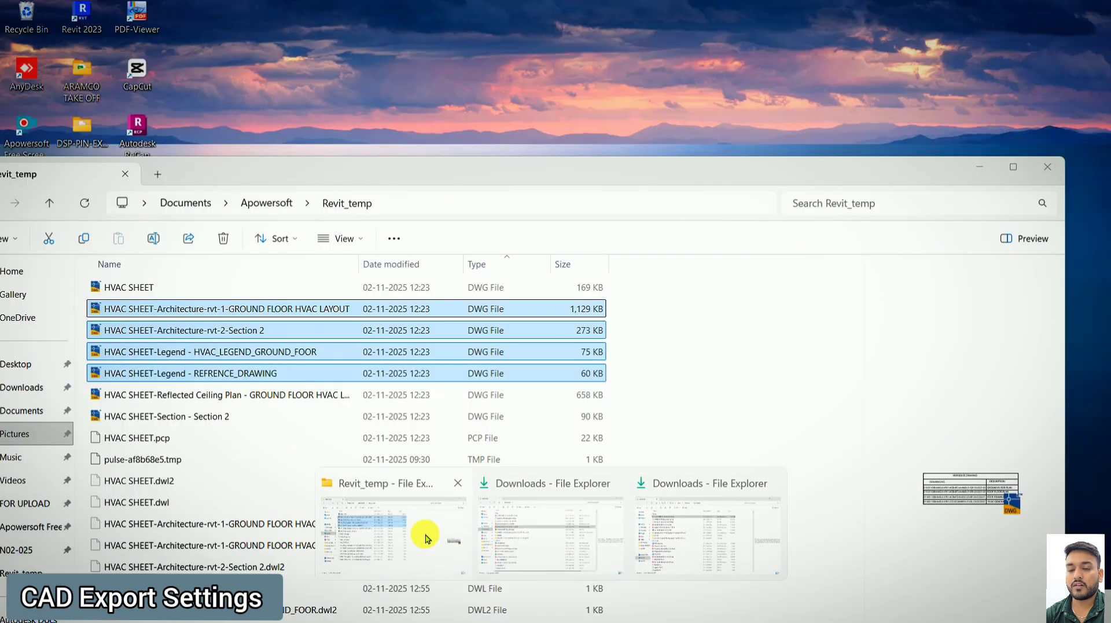
left_click(427, 538)
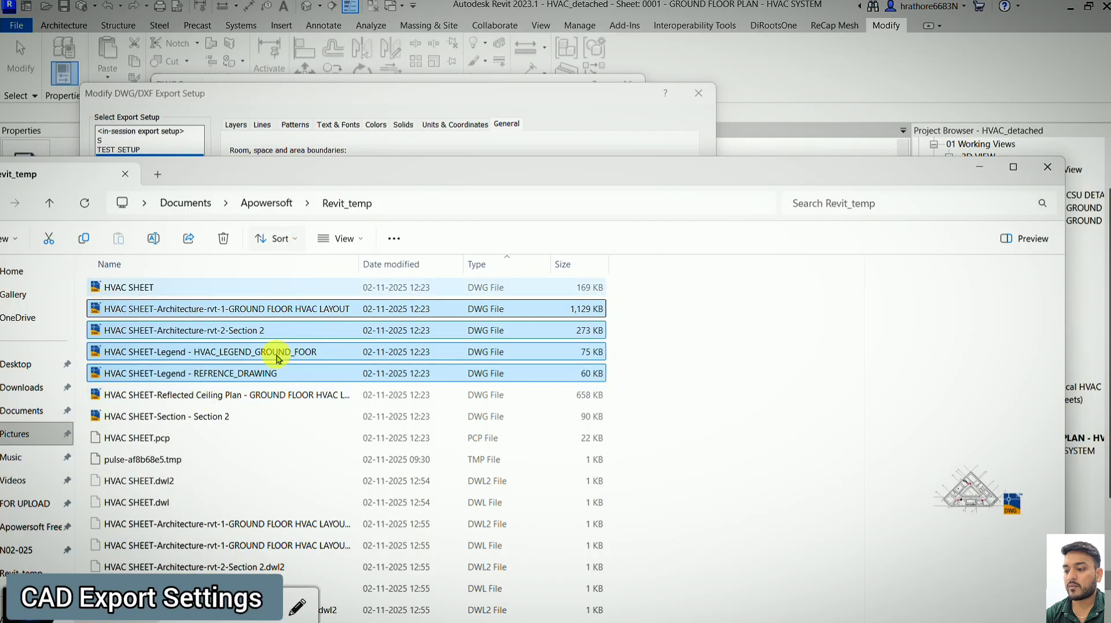
left_click(978, 167)
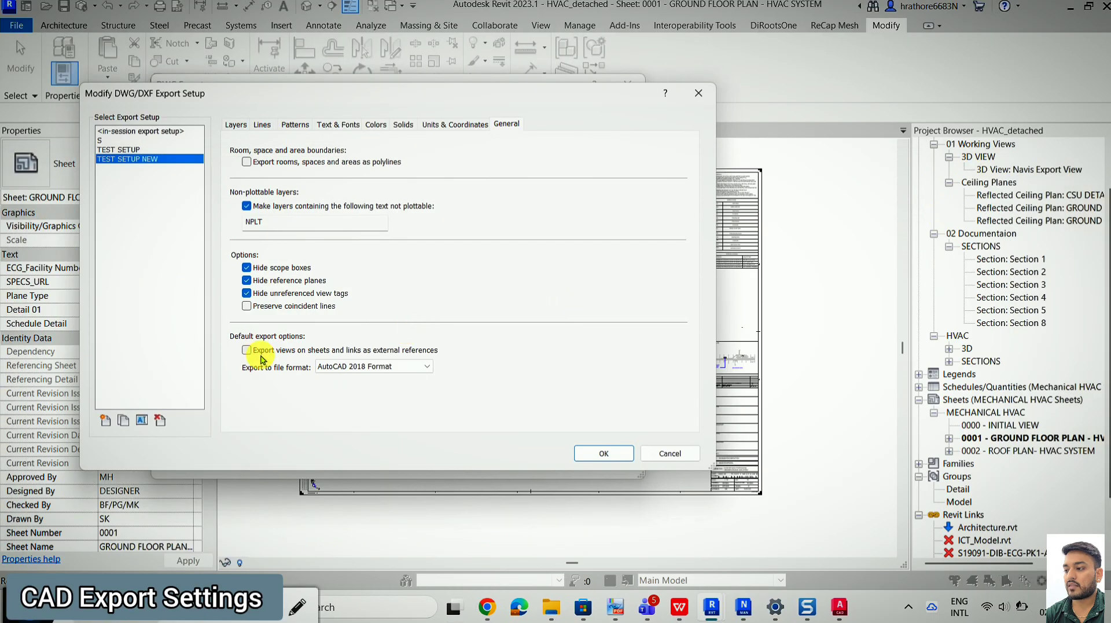
Set the export file format of TEST SETUP NEW to AutoCAD 2013 Format.
left_click(356, 370)
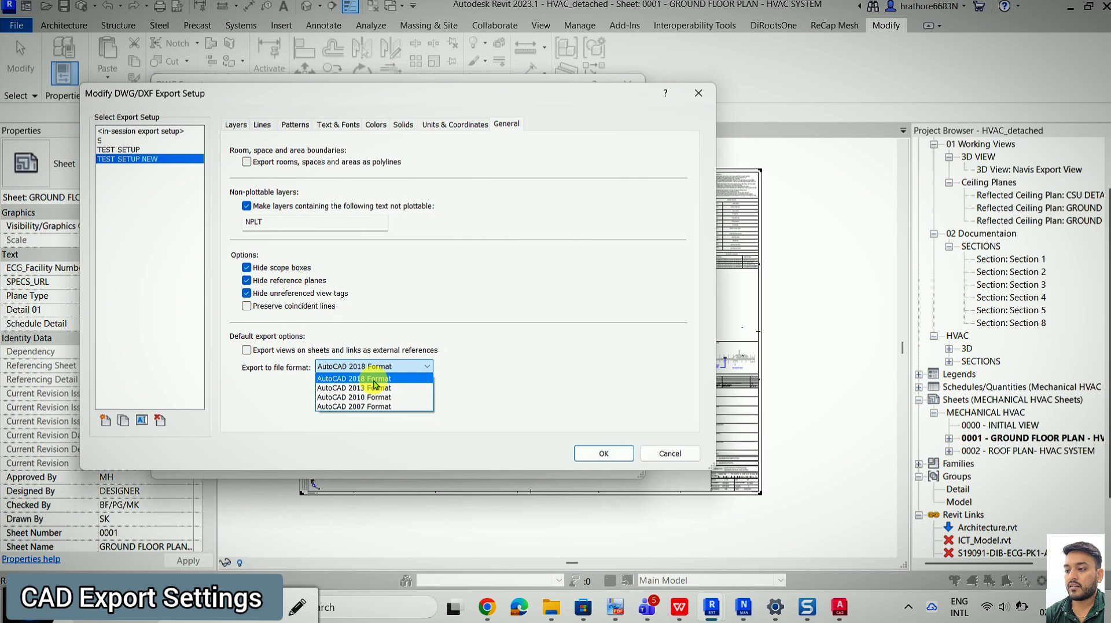
left_click(374, 388)
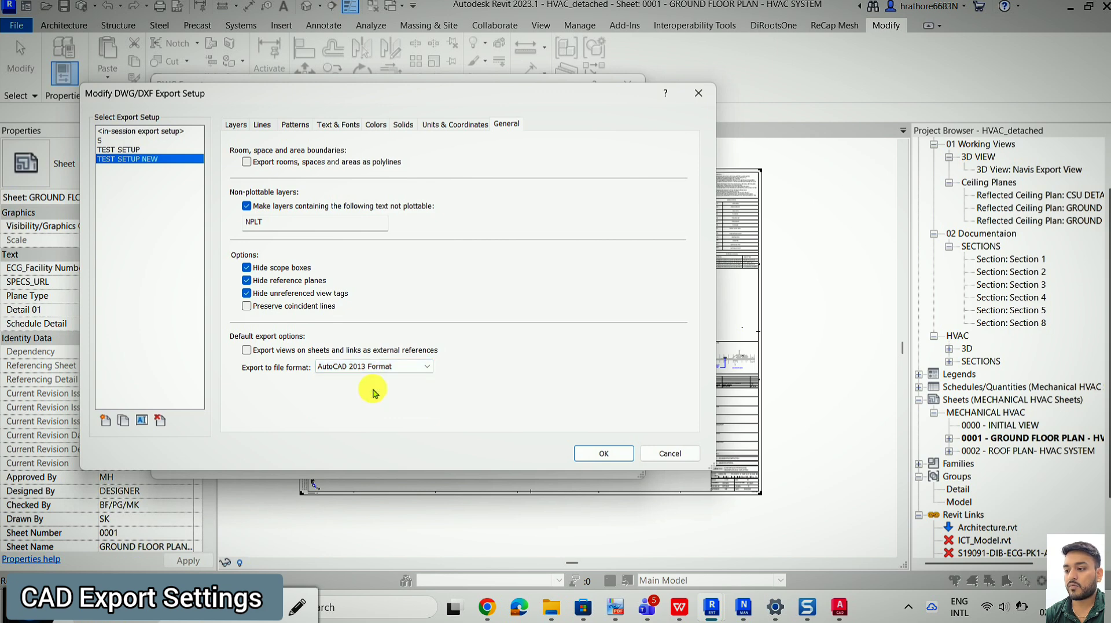
left_click(380, 368)
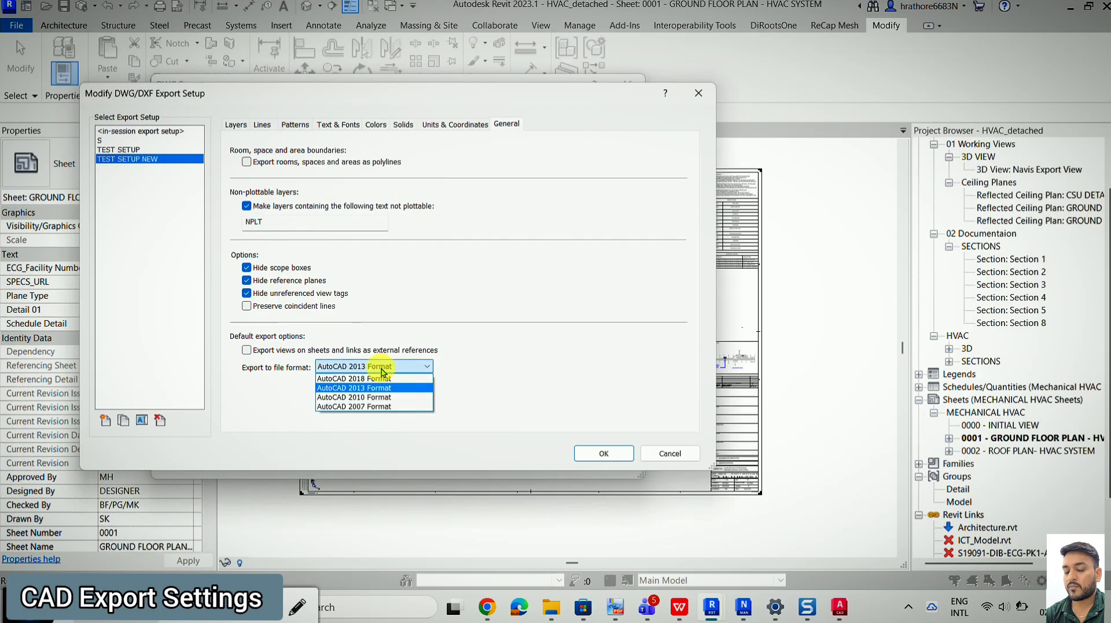
left_click(382, 368)
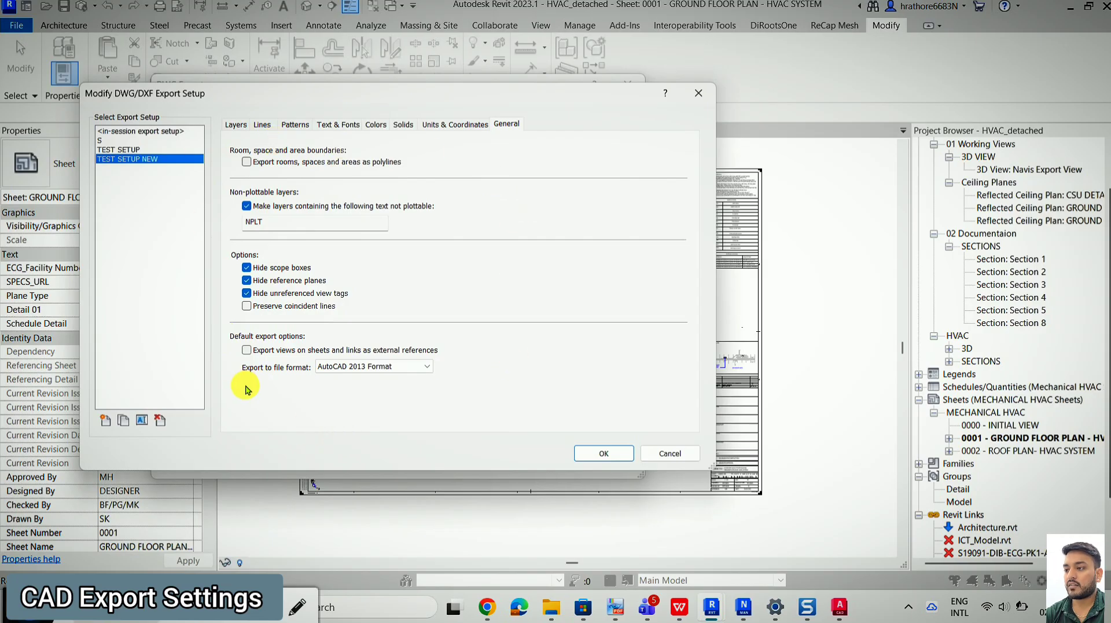
Set the coordinate base of TEST SETUP NEW to Shared Coordinates and export its solids as ACIS solids.
left_click(462, 126)
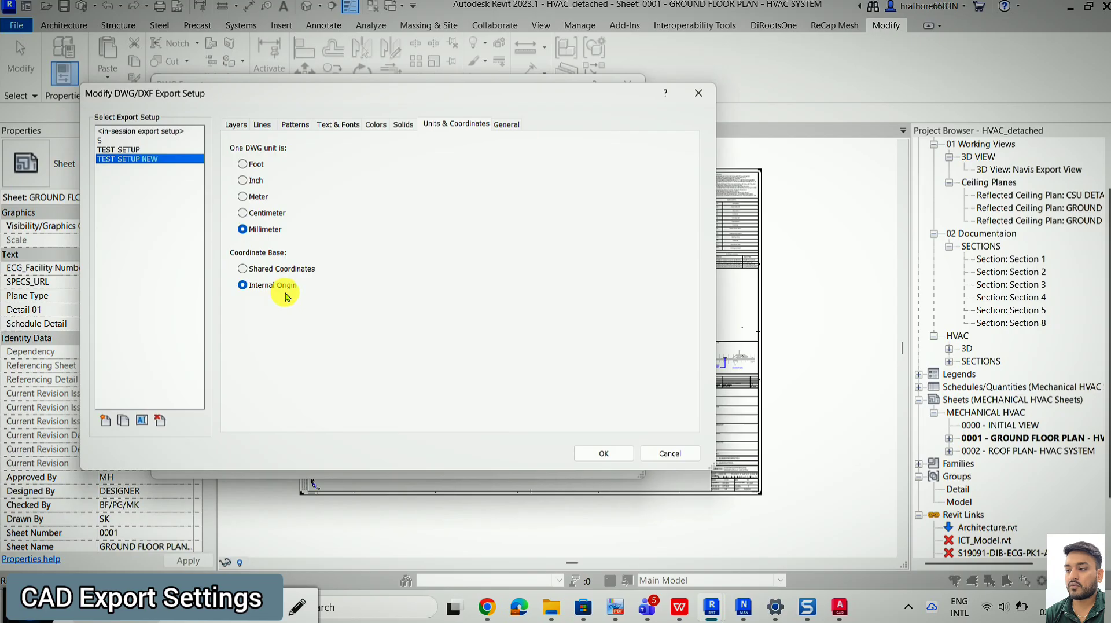
left_click(243, 269)
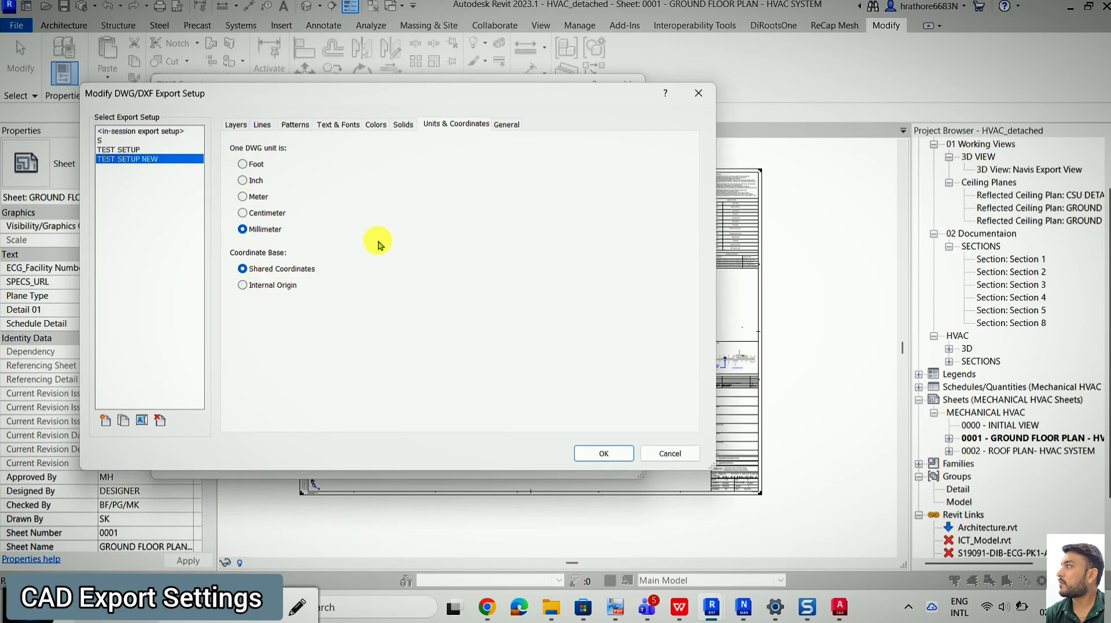
left_click(403, 125)
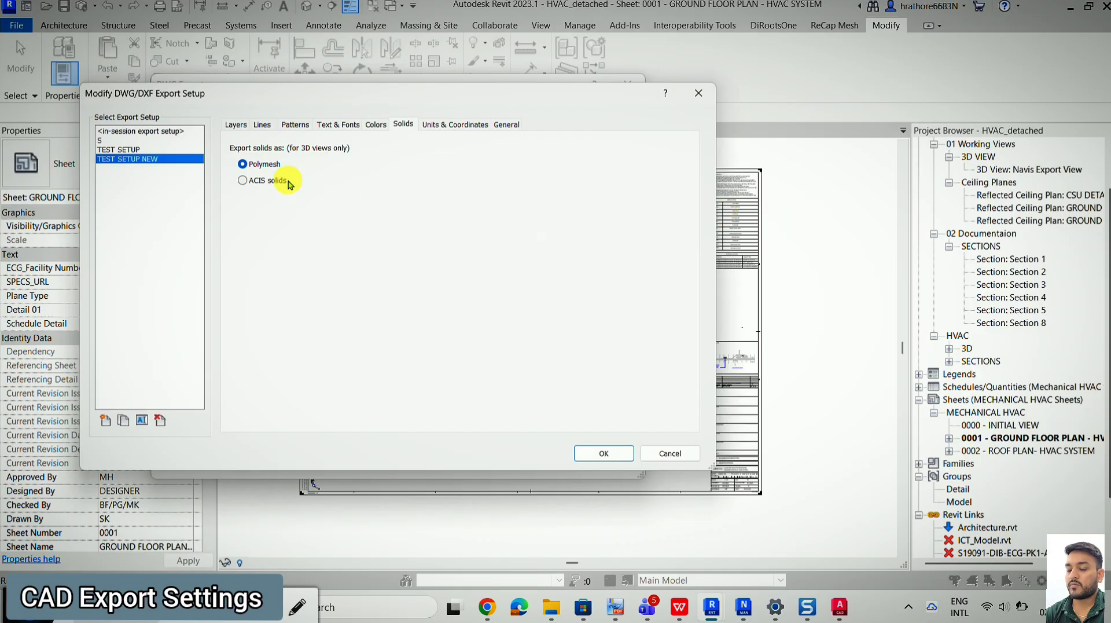
left_click(246, 181)
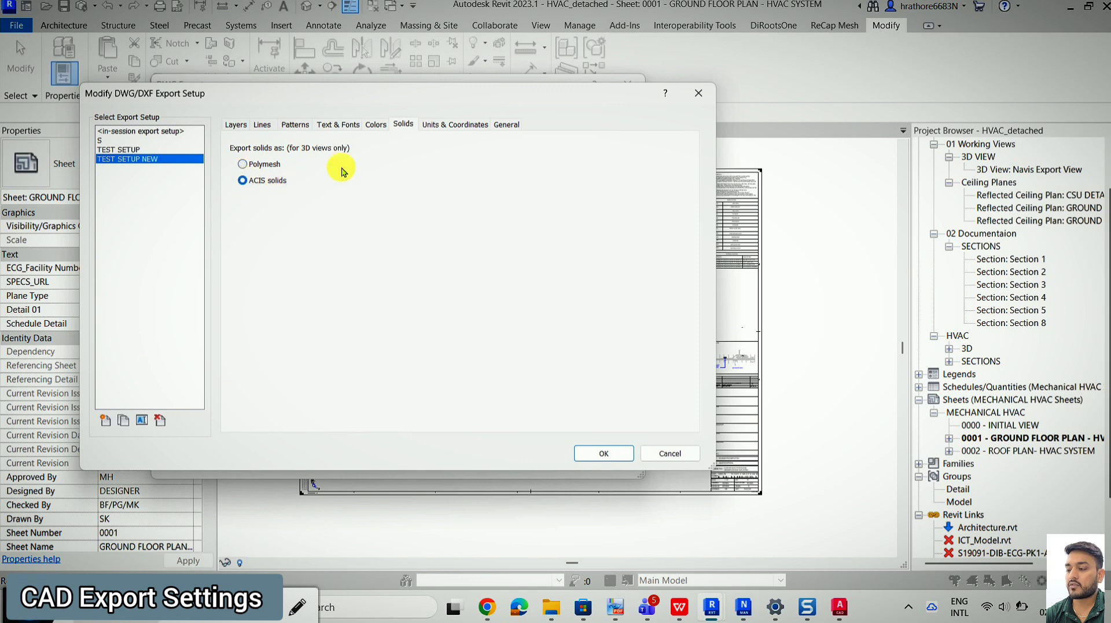
Review the general, units, solids and color settings of TEST SETUP NEW, and leave the DWG export without saving.
left_click(505, 124)
left_click(467, 126)
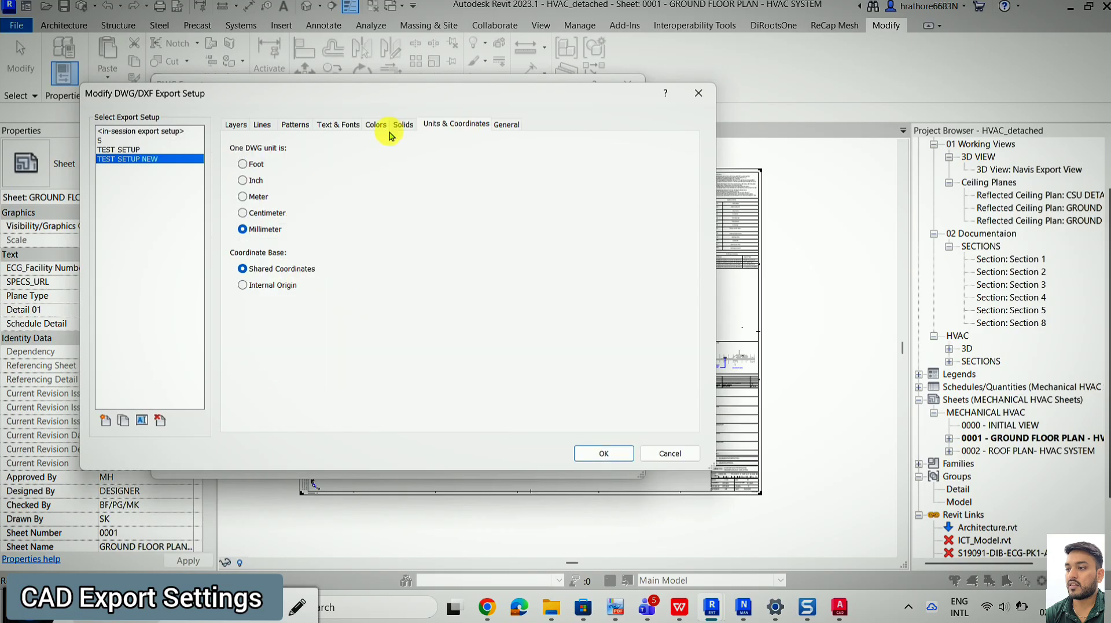
left_click(404, 126)
left_click(376, 127)
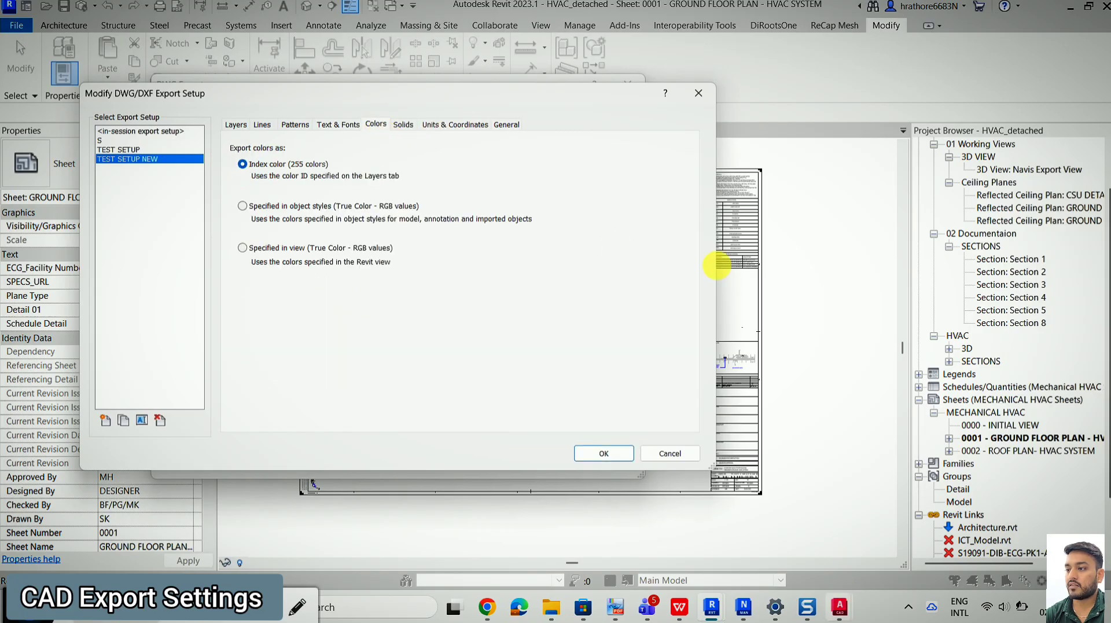
left_click(698, 94)
left_click(636, 93)
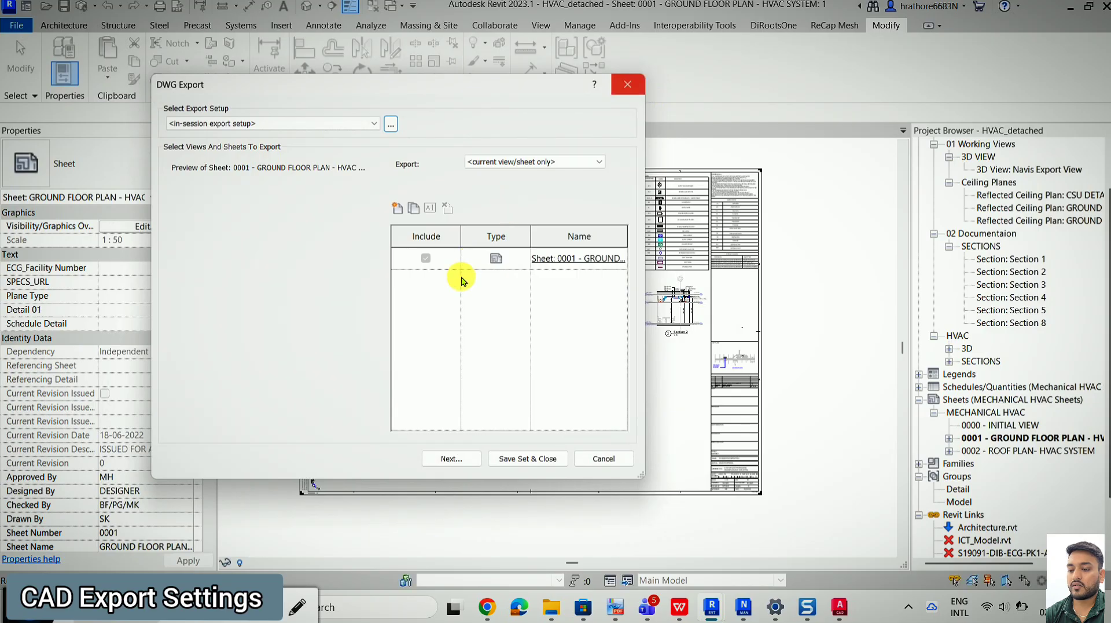
Compare the duct line colors on the Revit sheet with those in the exported HVAC SHEET drawing in AutoCAD, and return to Revit.
scroll(379, 326, "up", 5)
scroll(371, 300, "up", 5)
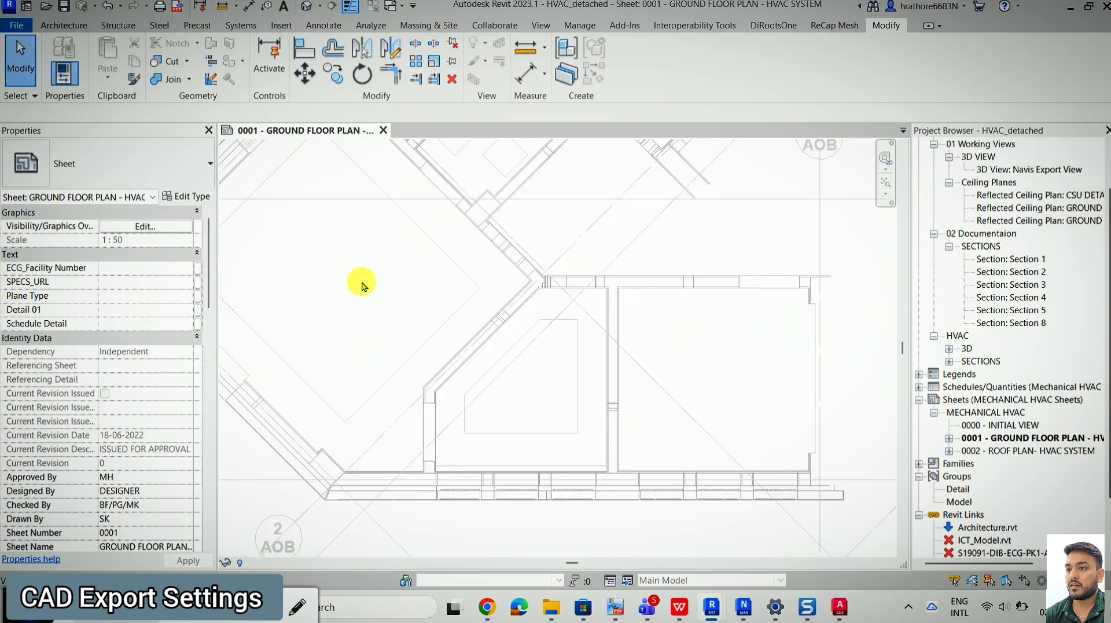
scroll(556, 240, "down", 4)
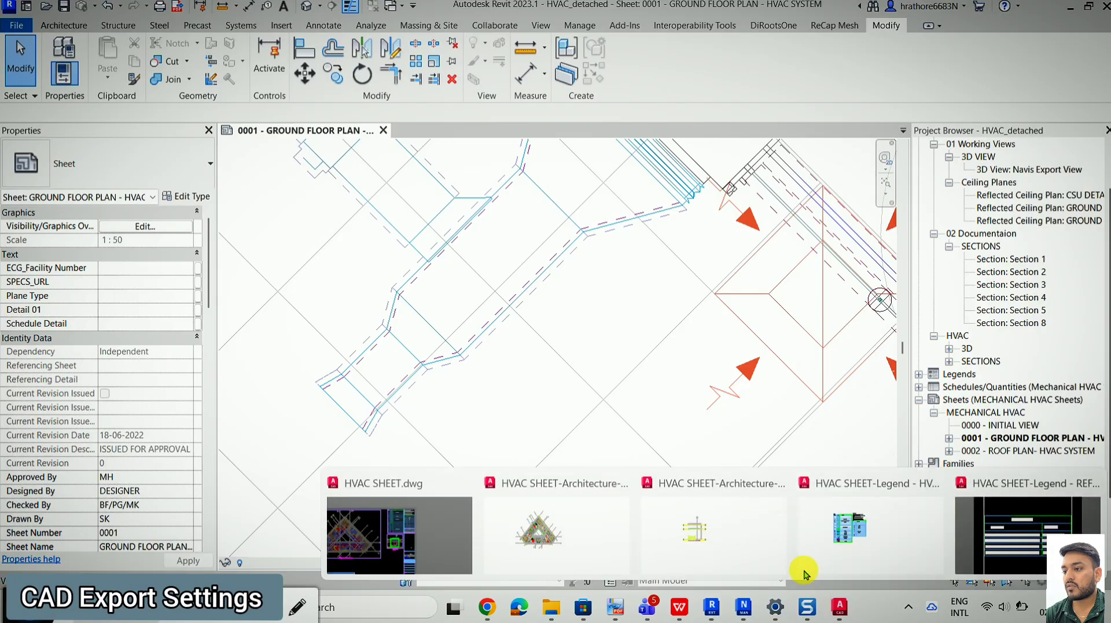
scroll(688, 339, "down", 1)
scroll(689, 338, "down", 2)
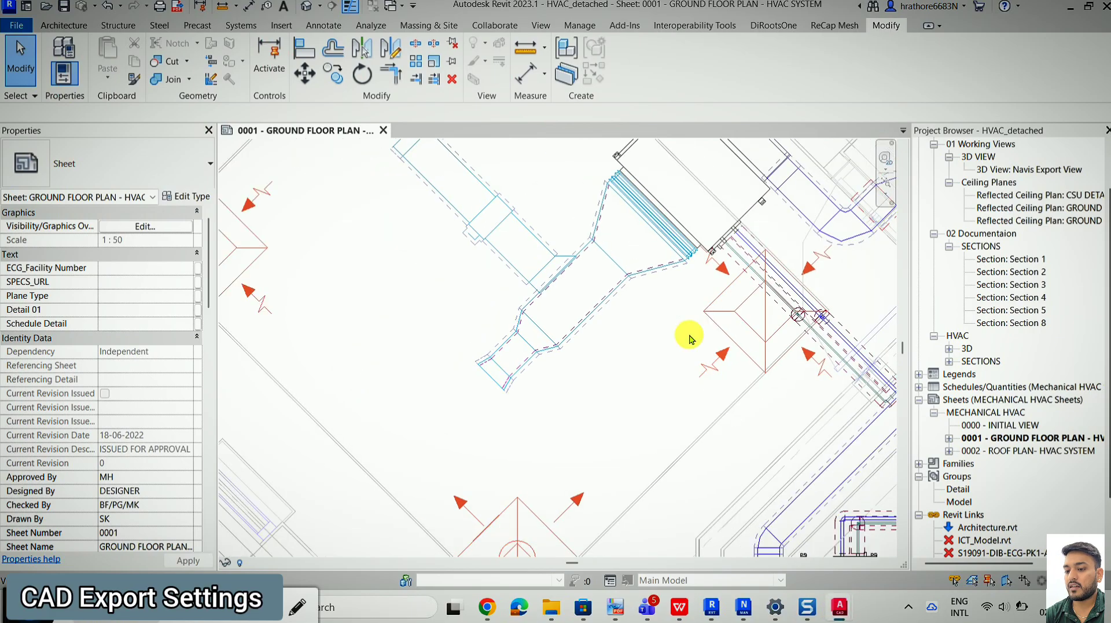
left_click(840, 607)
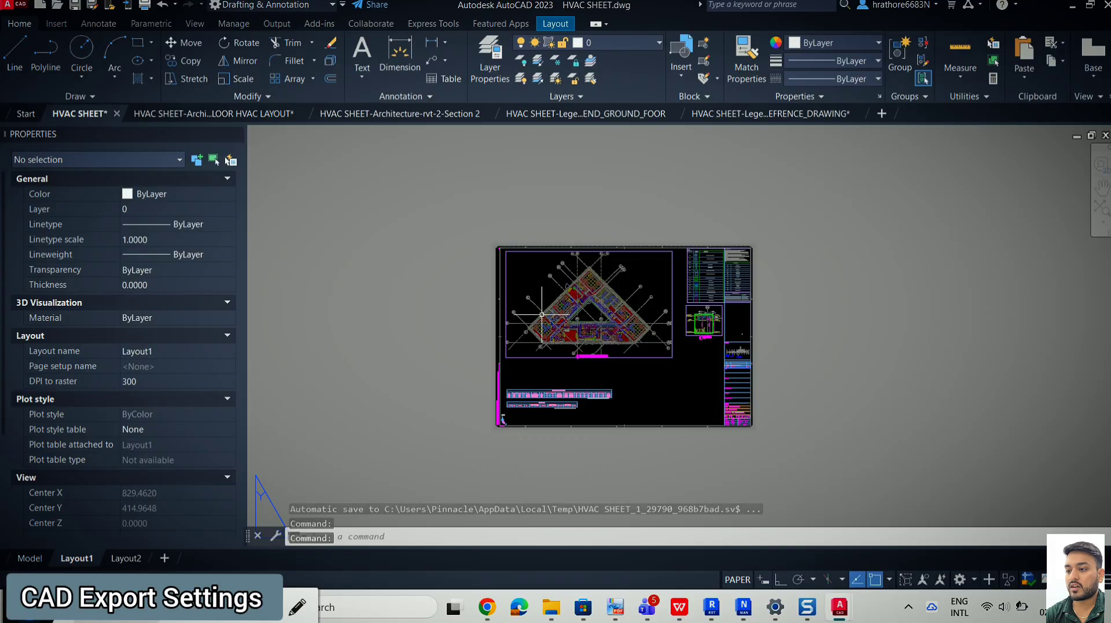
scroll(541, 457, "up", 10)
scroll(677, 224, "up", 5)
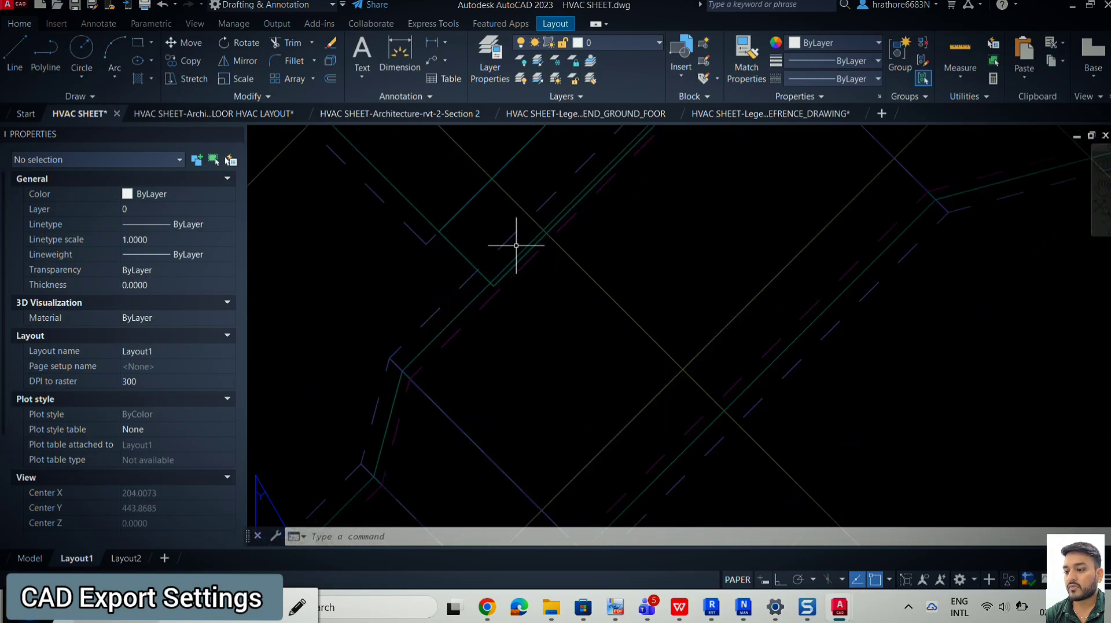
scroll(512, 261, "down", 2)
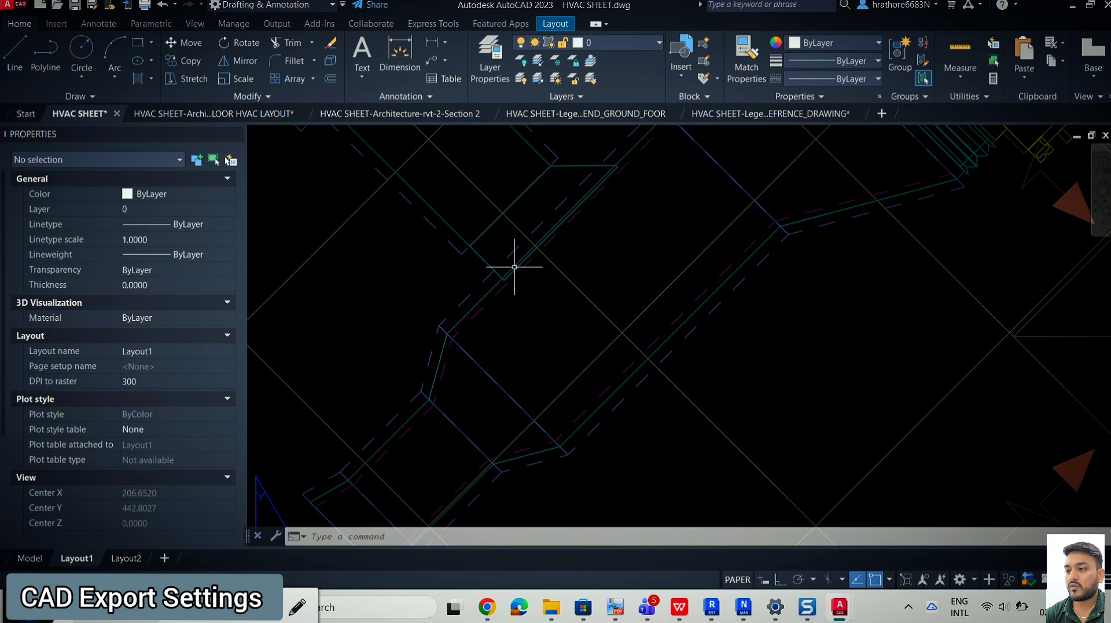
left_click(1070, 11)
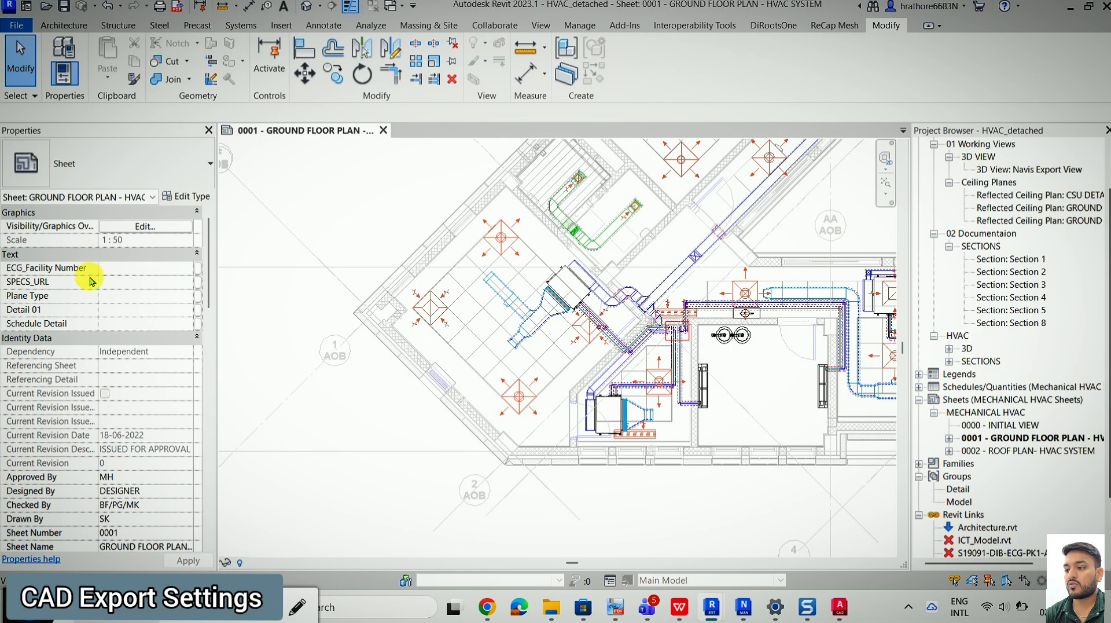
Start the DWG export of the sheet again and open the color options of the TEST SETUP export setup.
key("alt+f")
mouse_move(67, 271)
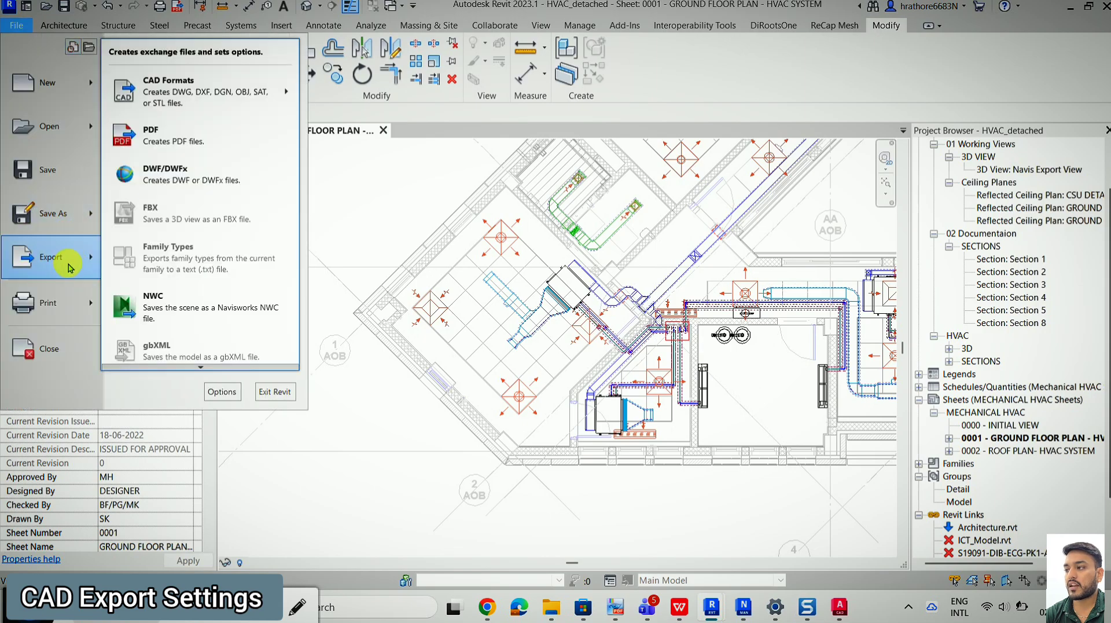
mouse_move(178, 105)
left_click(328, 79)
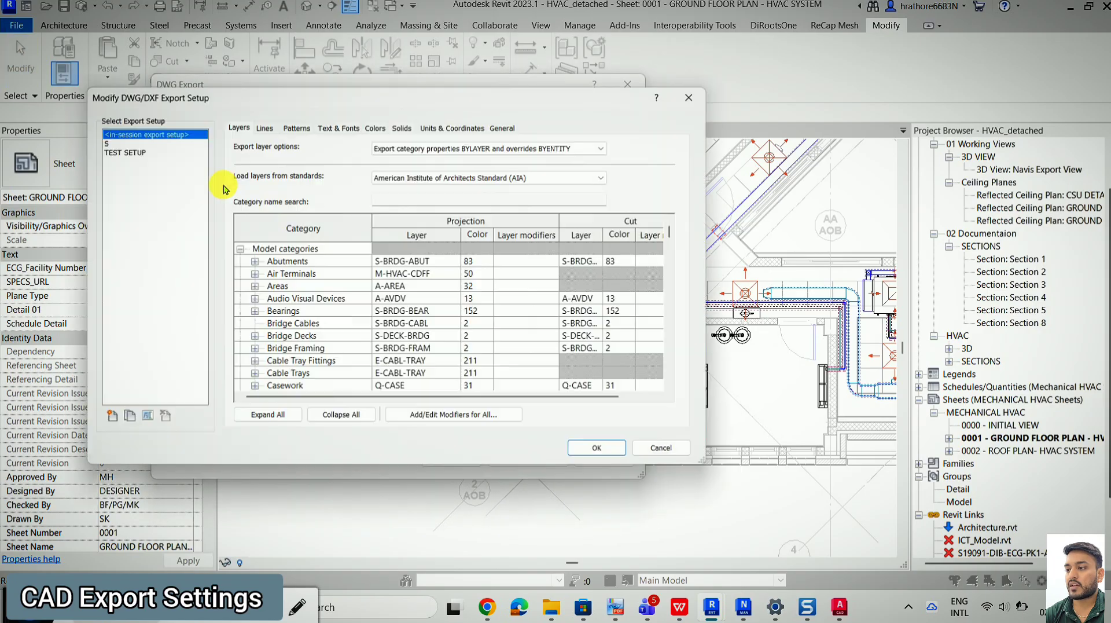
left_click(135, 149)
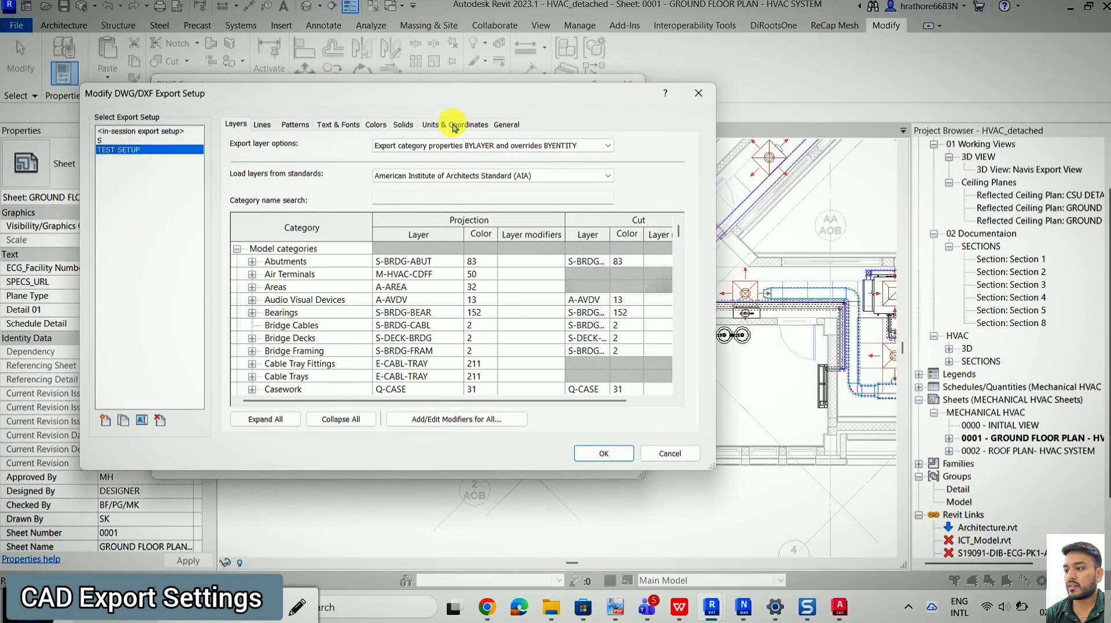
left_click(375, 124)
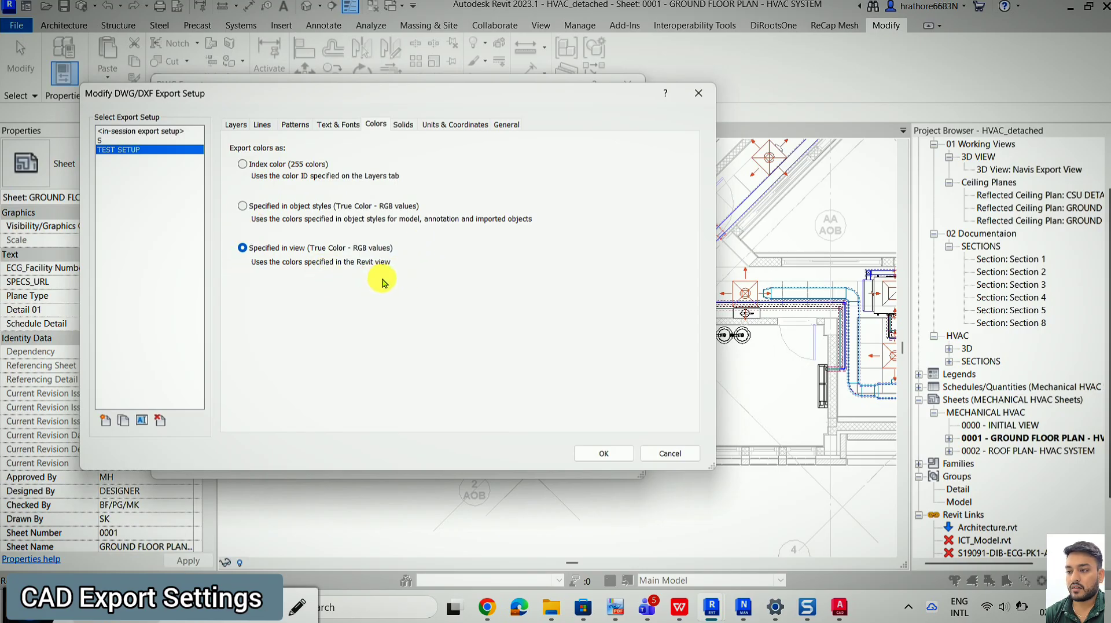
Review the font mappings of TEST SETUP and the DWG hatch pattern choices for the Aluminum fill pattern.
left_click(344, 124)
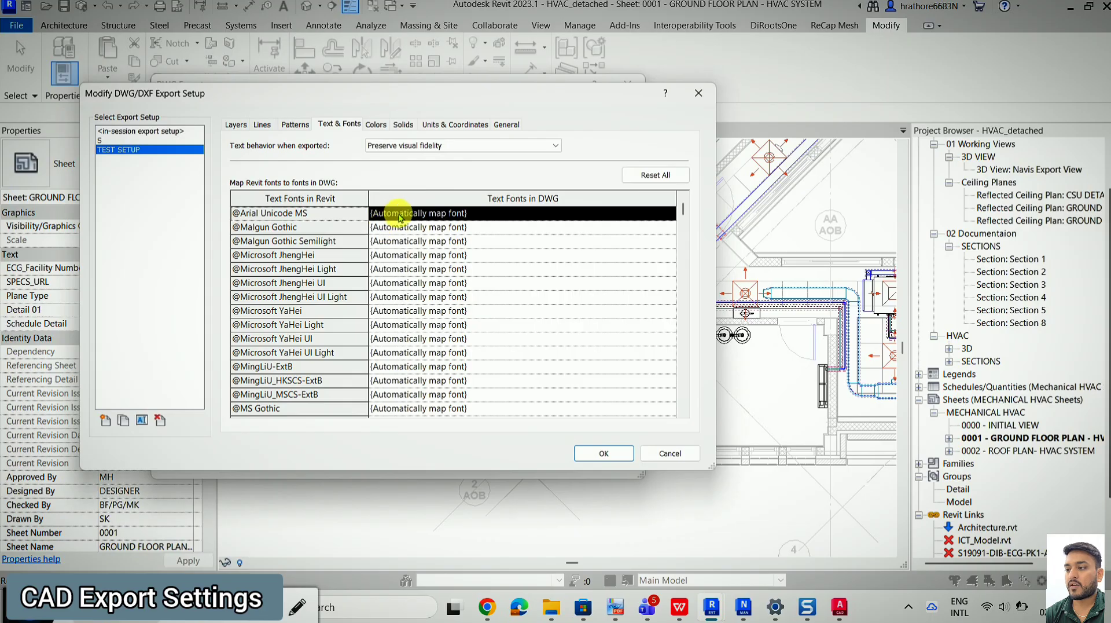
left_click(333, 241)
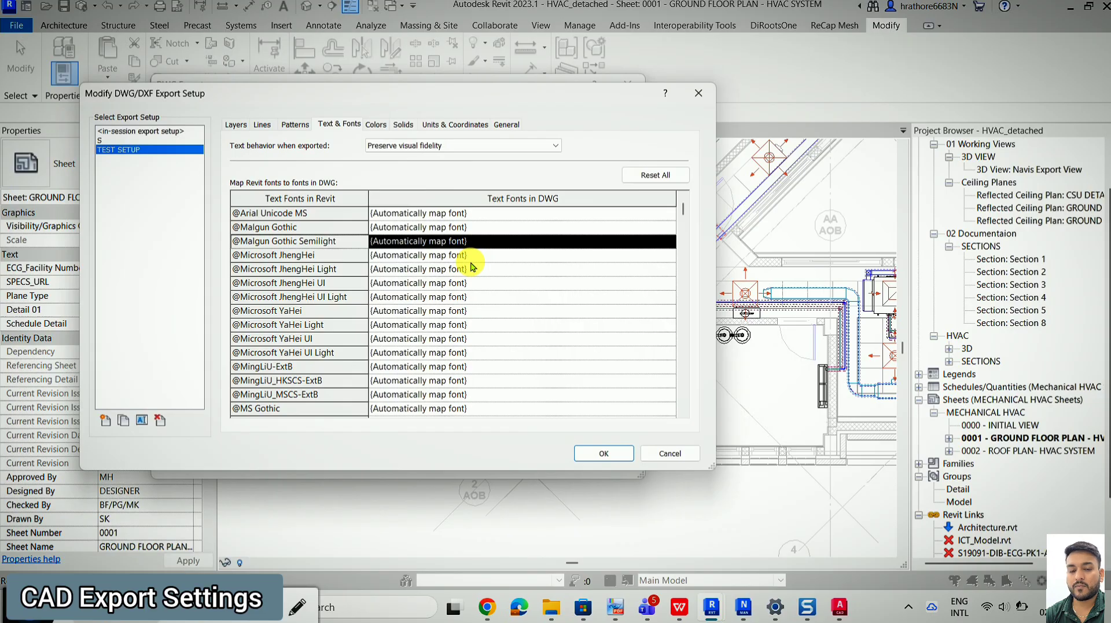
left_click(296, 124)
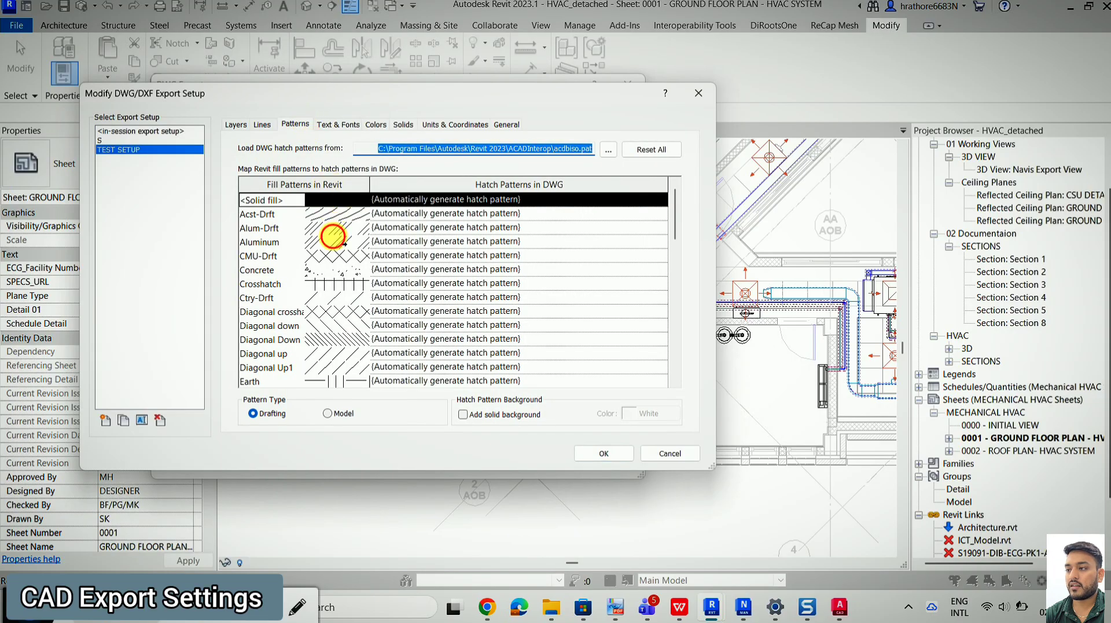
left_click(332, 237)
left_click(661, 241)
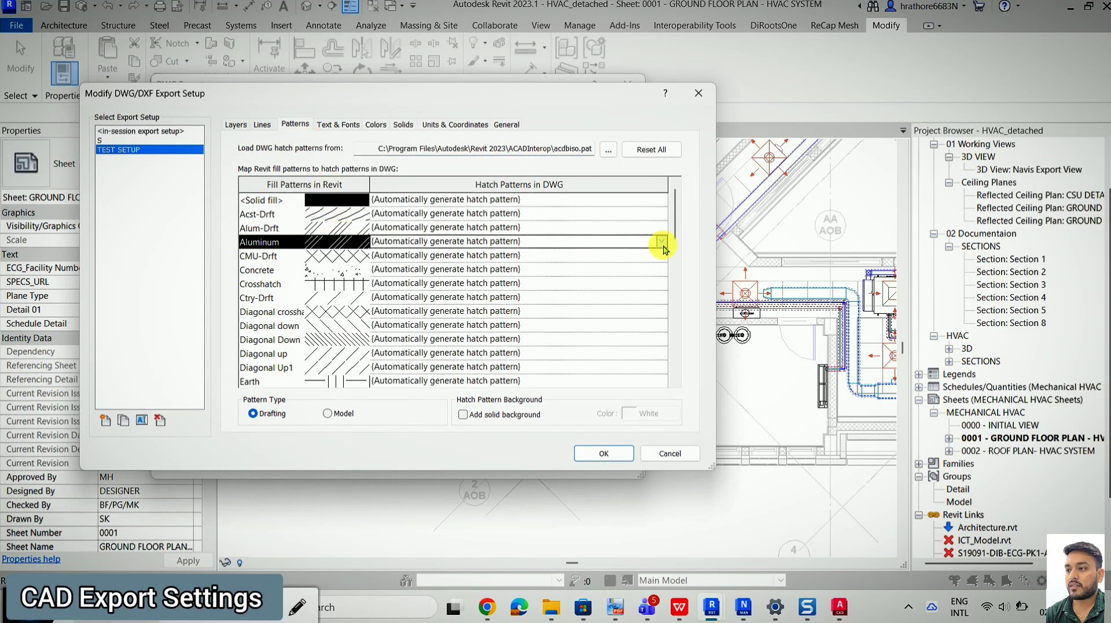
left_click(662, 242)
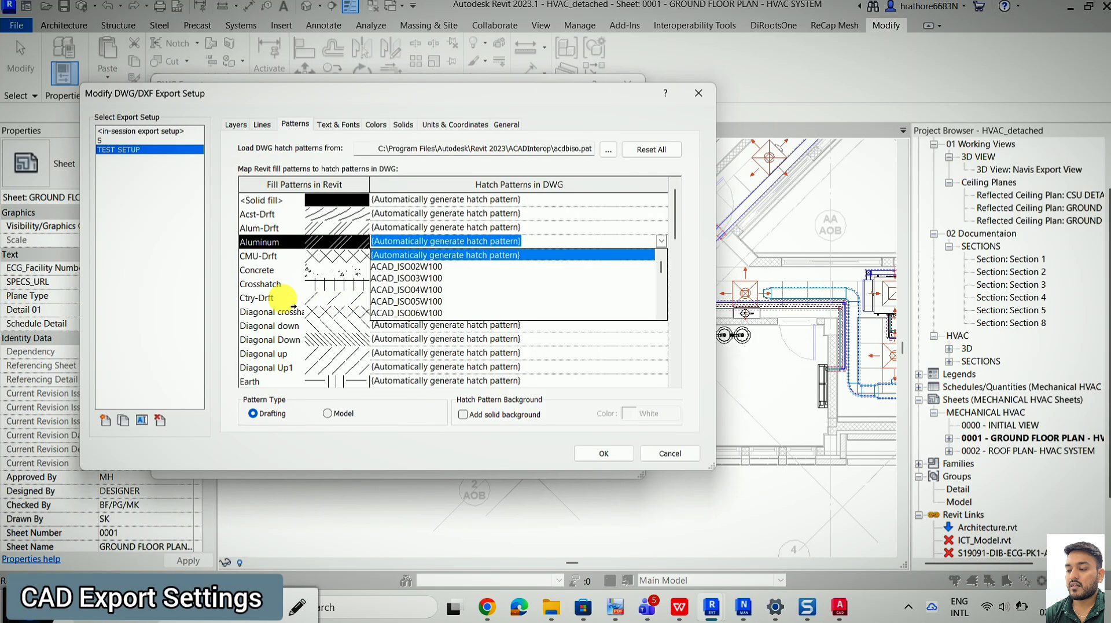
left_click(275, 248)
Review the line pattern mappings of TEST SETUP and the DWG linetypes available for the Solid line pattern.
left_click(262, 124)
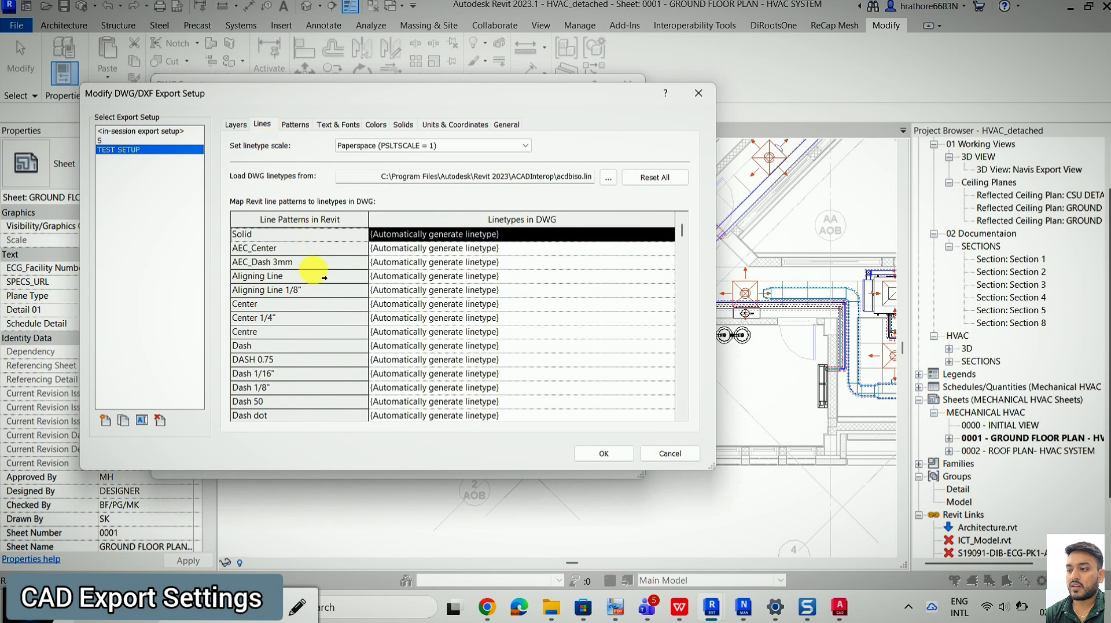
left_click(331, 234)
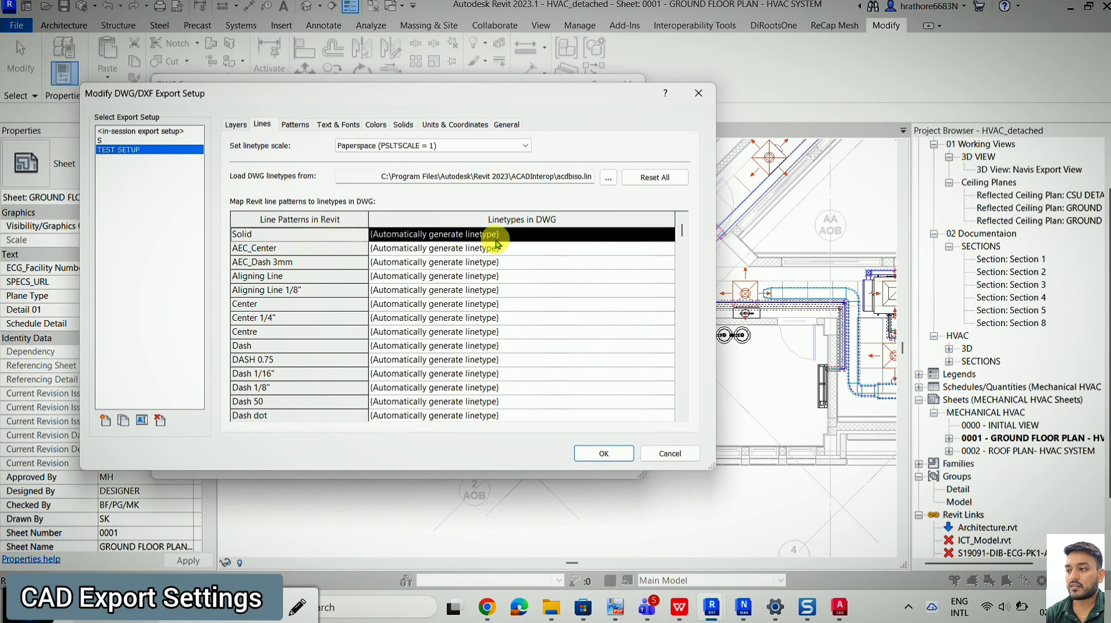
left_click(670, 237)
left_click(669, 233)
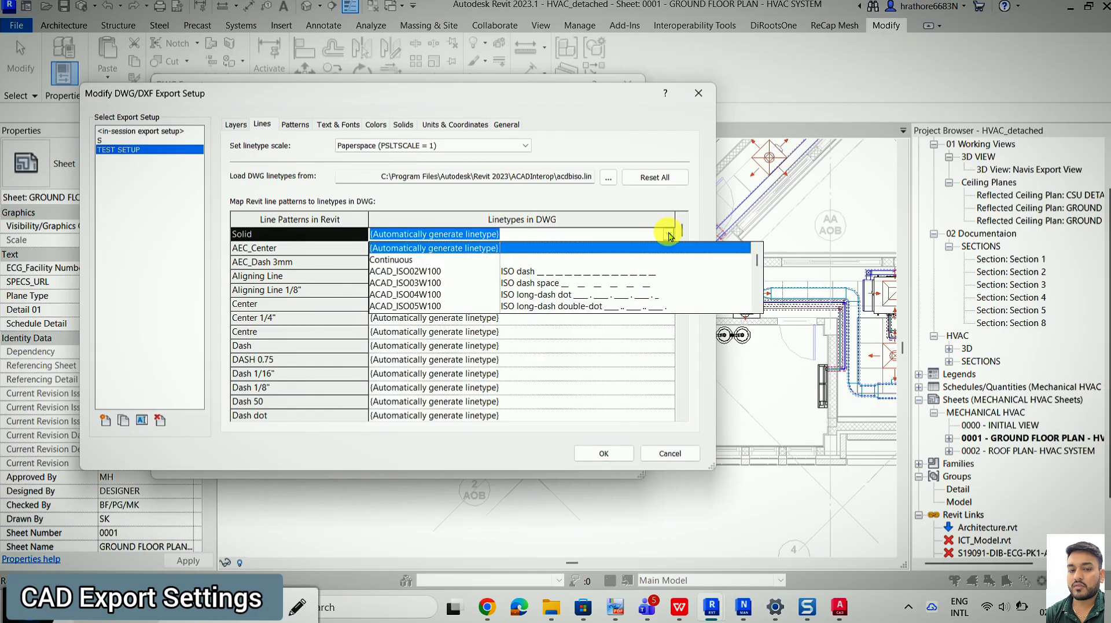
scroll(548, 302, "down", 2)
scroll(549, 302, "down", 2)
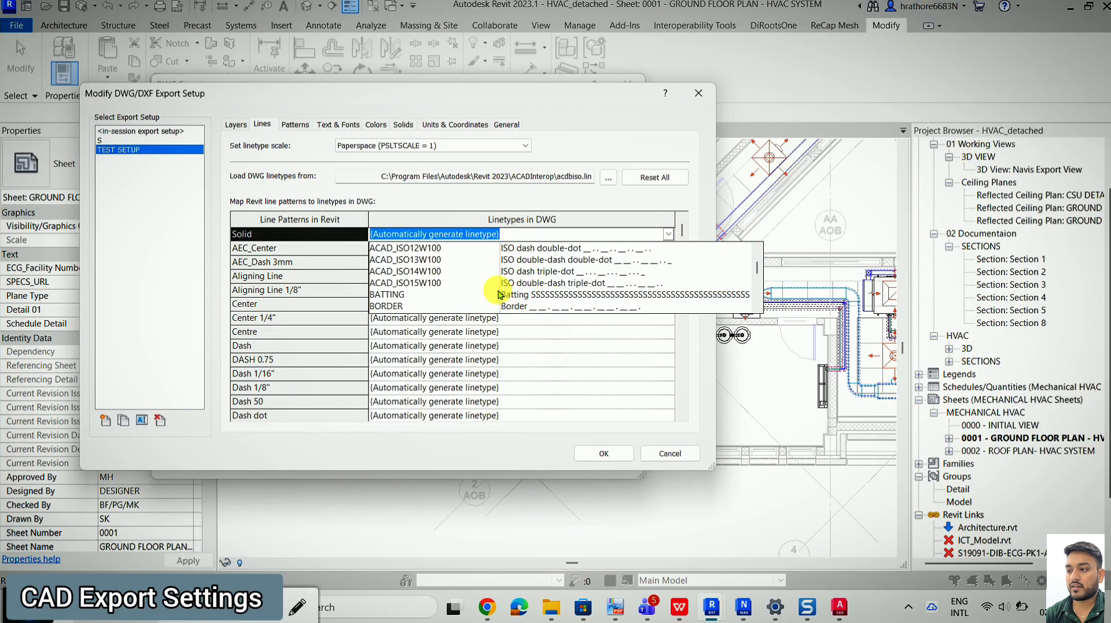
left_click(554, 351)
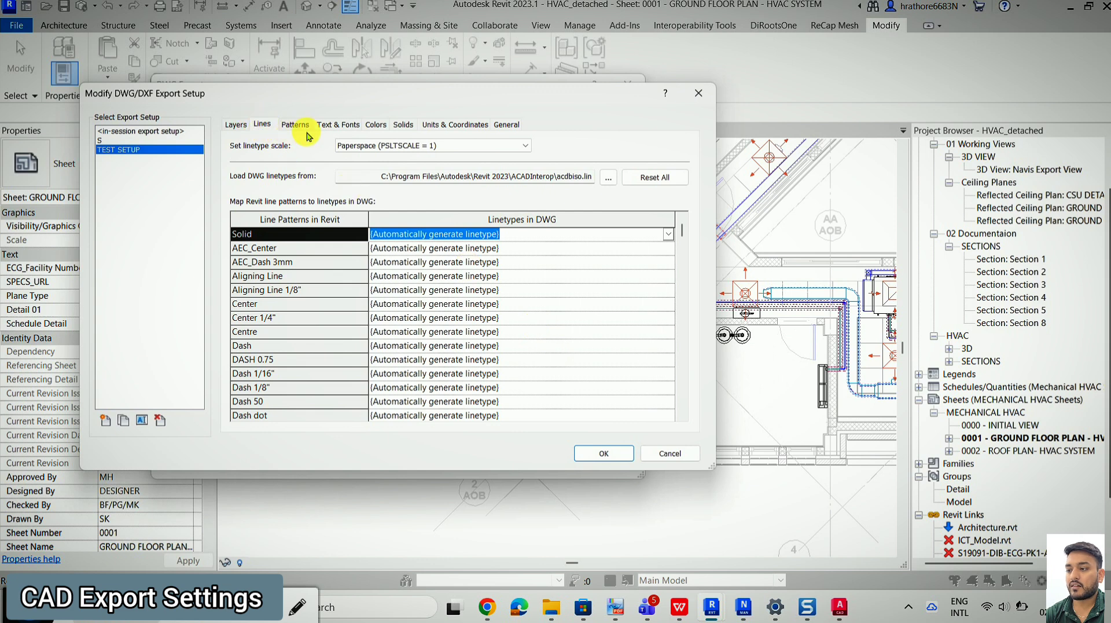
Look through the font, pattern and line settings of TEST SETUP again and bring up its layer mappings.
left_click(344, 132)
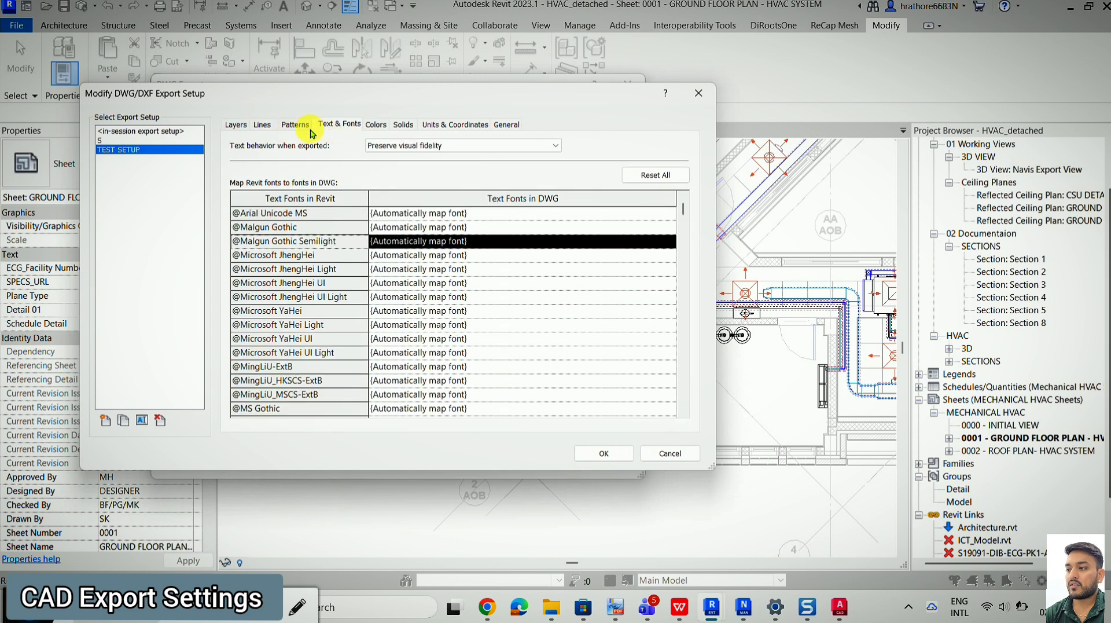
left_click(300, 129)
left_click(263, 133)
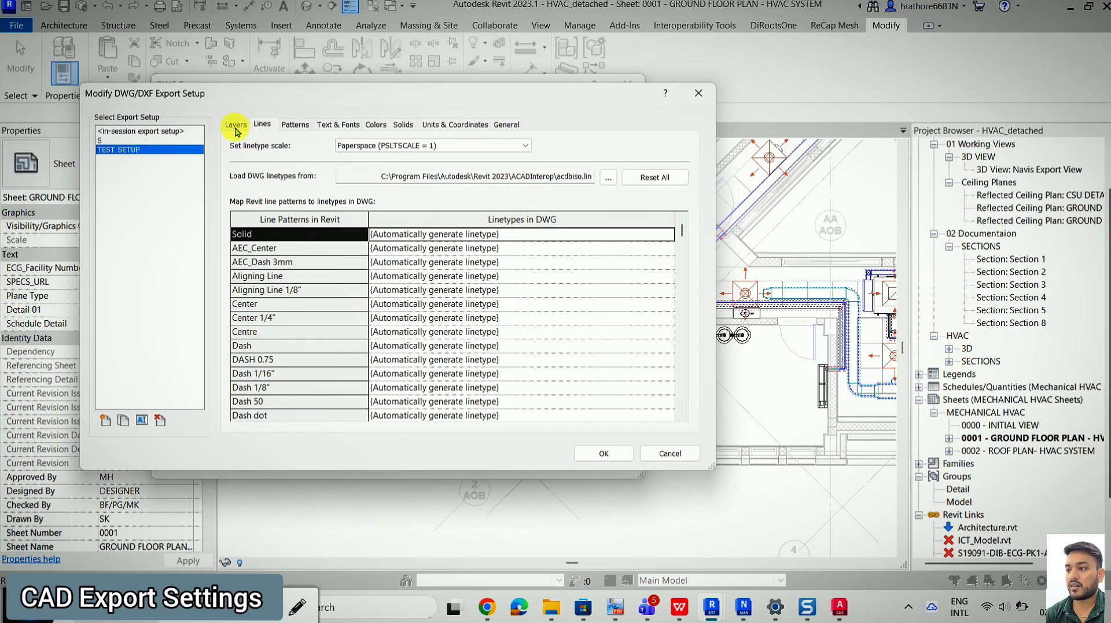
left_click(235, 130)
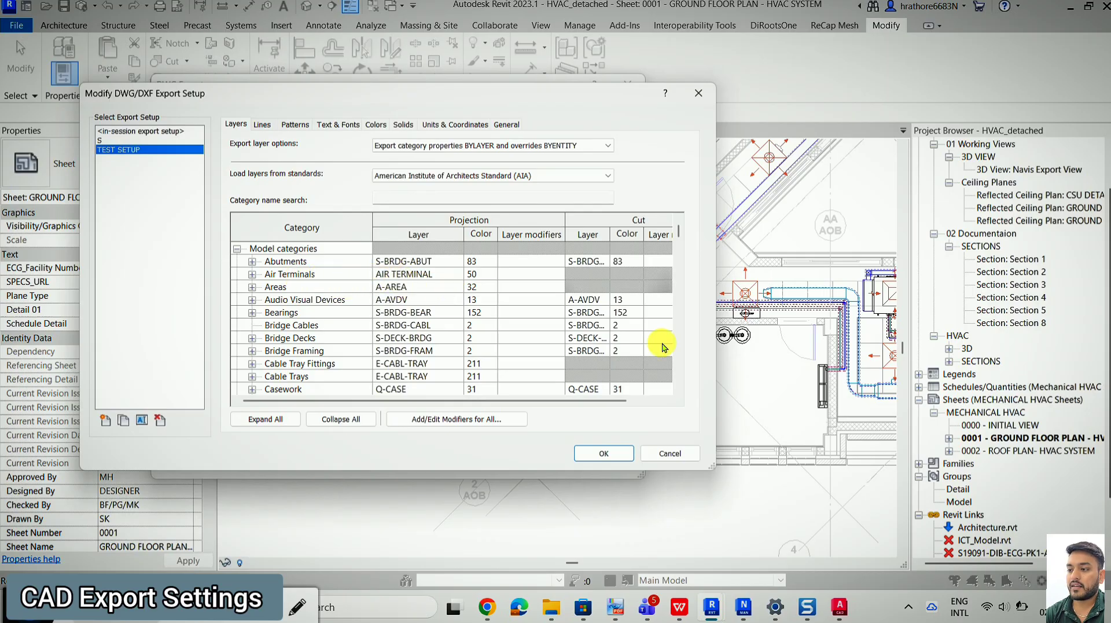
Close the export setup and inspect the layer of the large air terminal block in the HVAC SHEET drawing in AutoCAD.
left_click(827, 611)
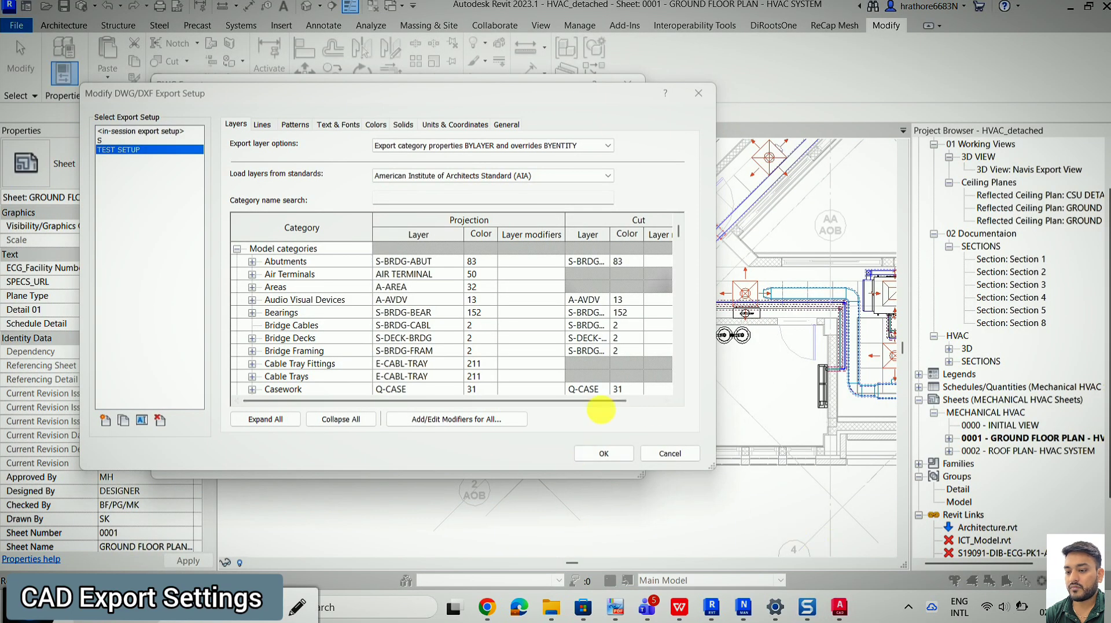
mouse_move(836, 603)
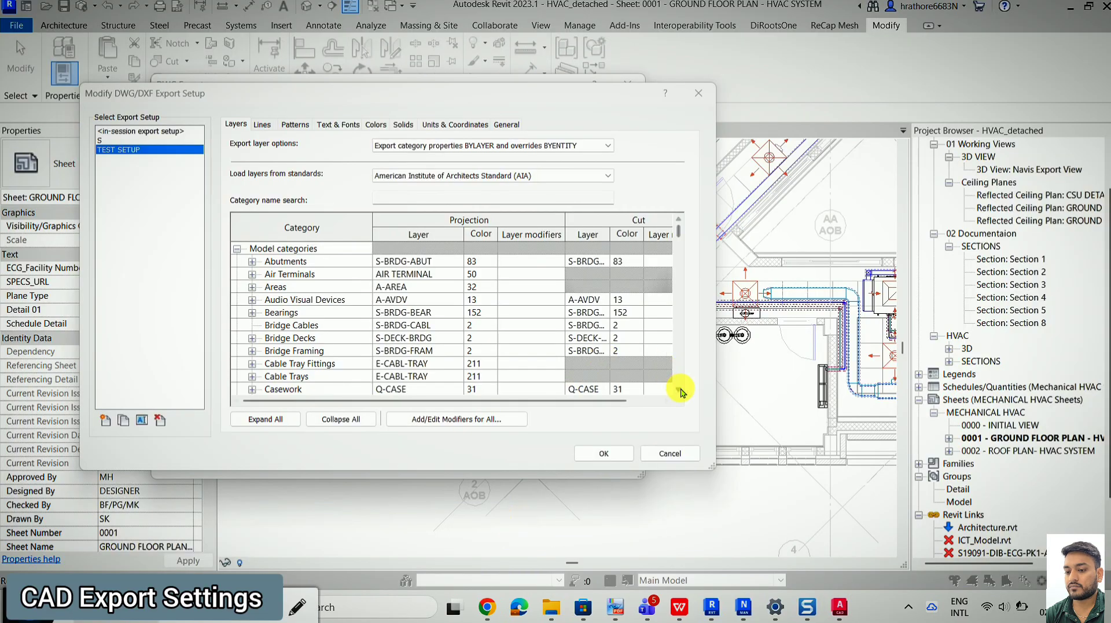
left_click(698, 93)
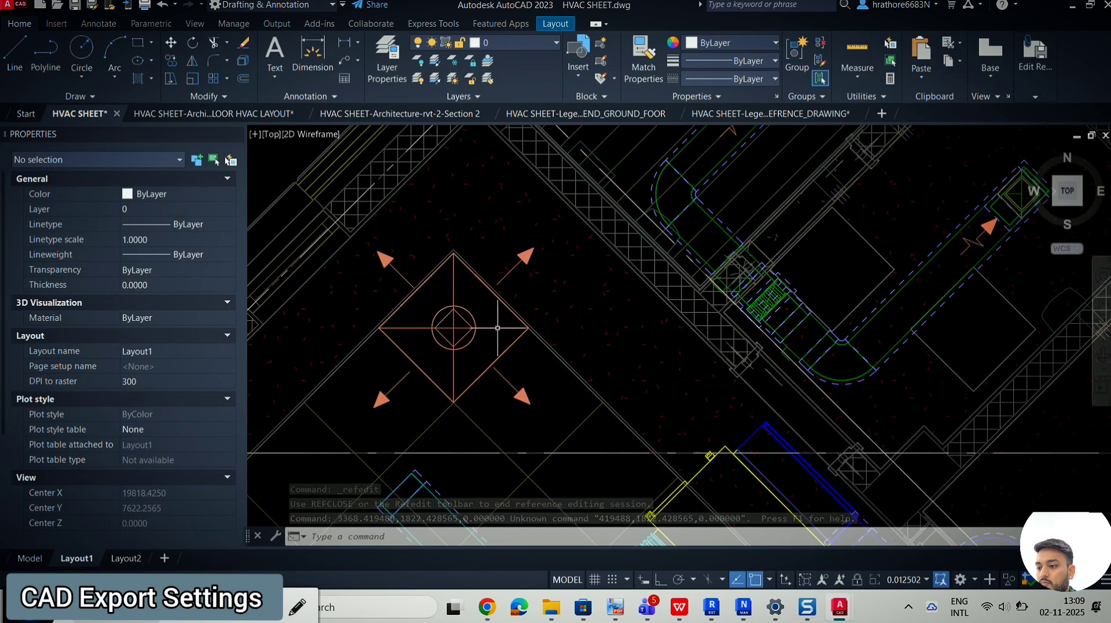
left_click(497, 328)
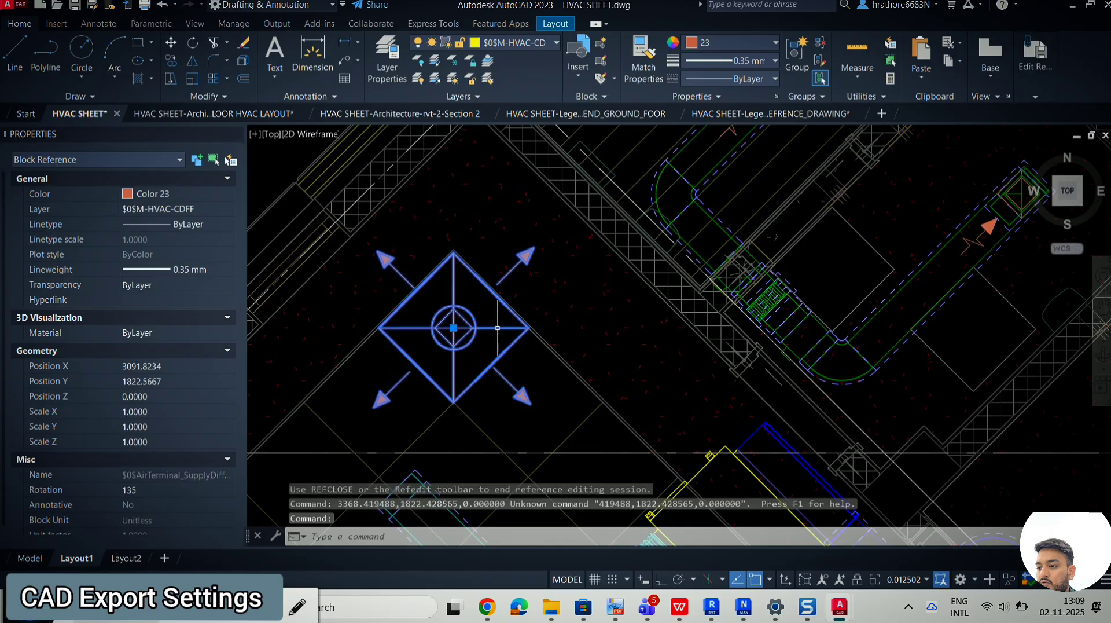
left_click(523, 47)
left_click(528, 58)
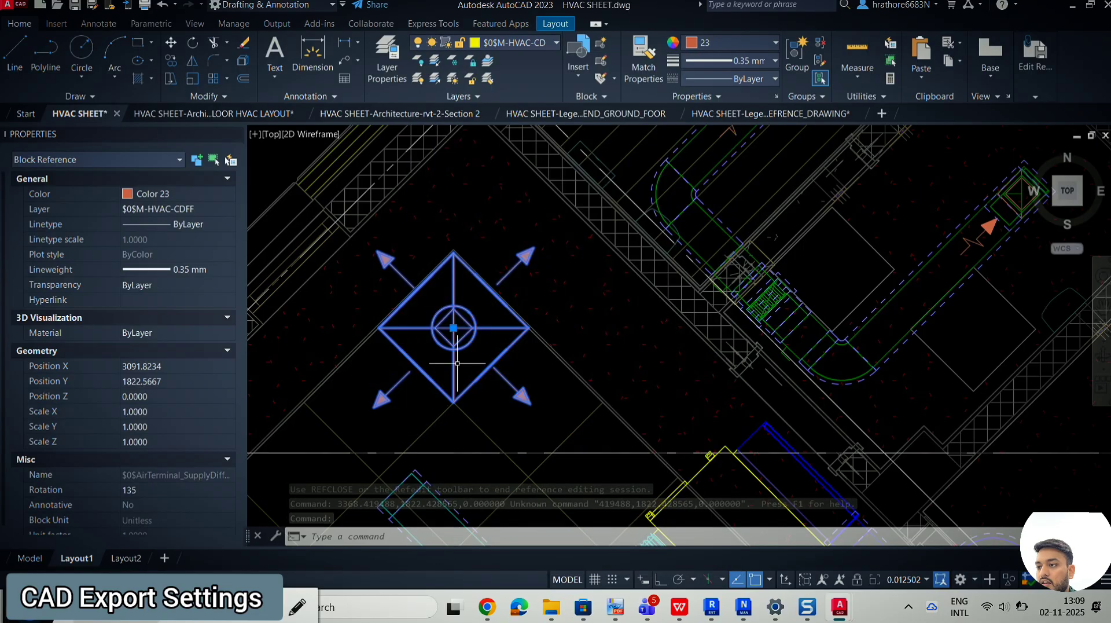
Try to run the EXPORT command on the selected air terminal block.
type("R")
key("BackSpace")
type("E")
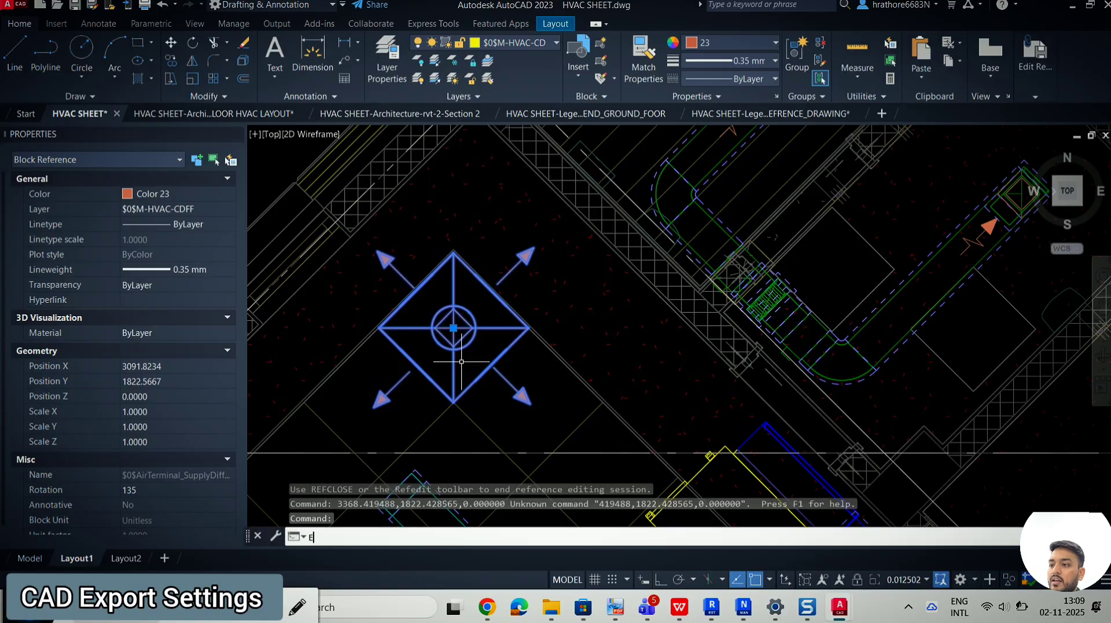
type("XPORT")
key("Return")
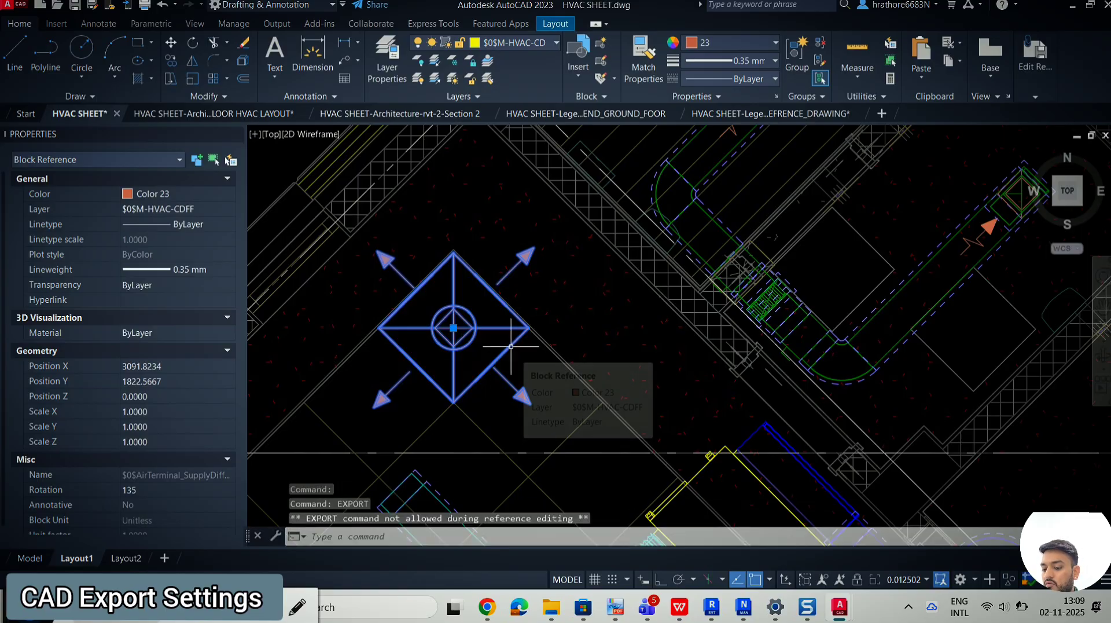
key("Escape")
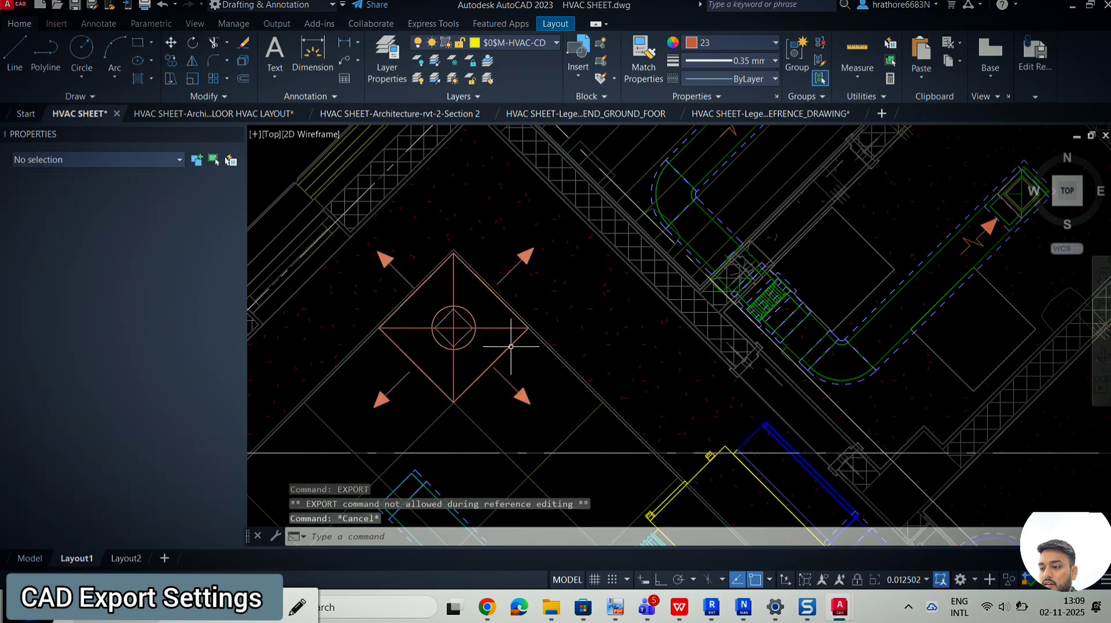
Reselect the air terminal block, return to Revit and locate the Air Terminals category in the in-session export setup's layer mappings.
left_click(510, 346)
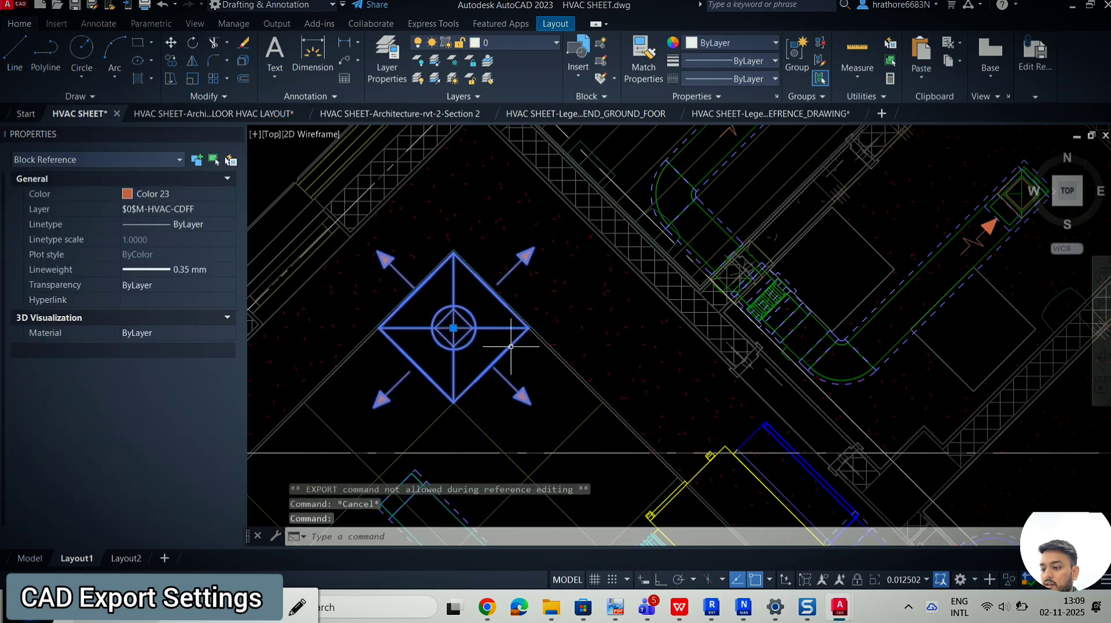
left_click(1072, 5)
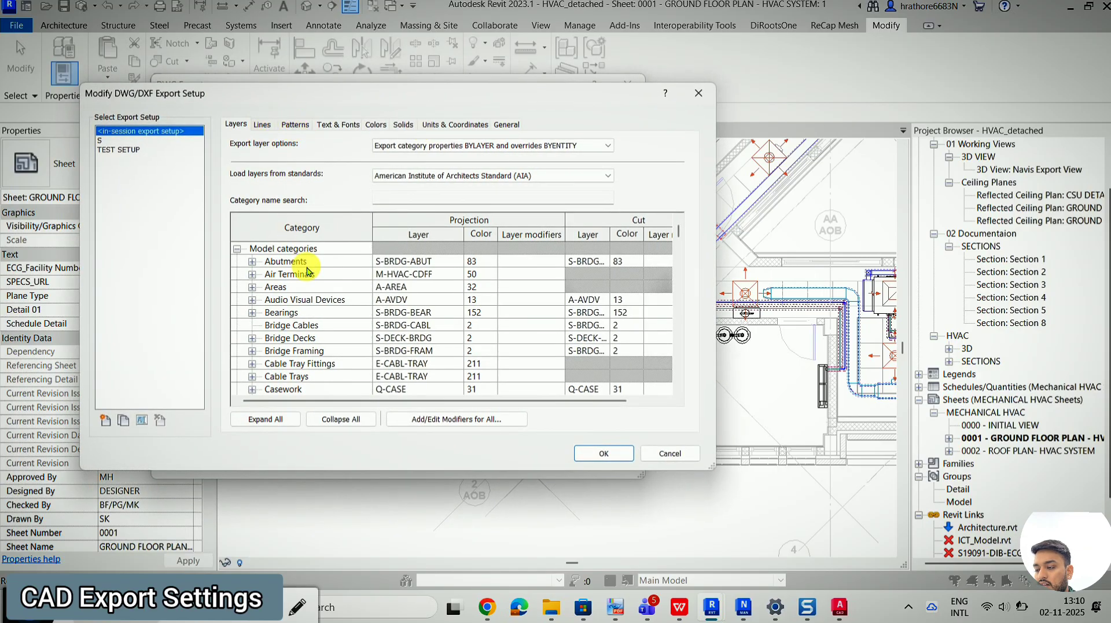
left_click(307, 266)
left_click(327, 274)
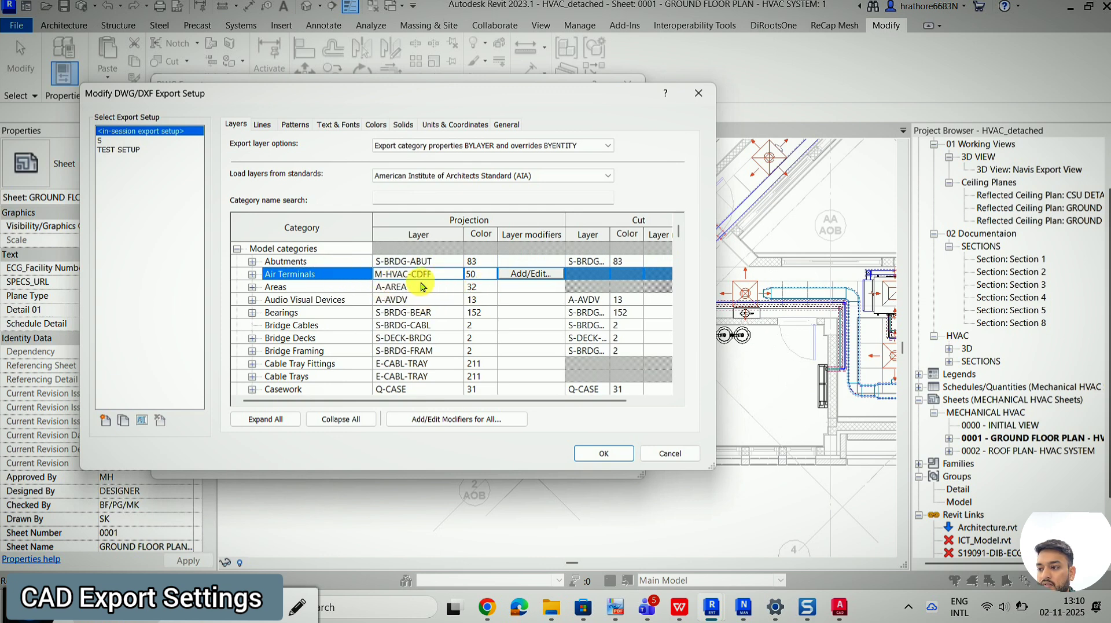
Switch to the HVAC SHEET drawing in AutoCAD and check the air terminal block's layer in the layer list.
left_click(840, 617)
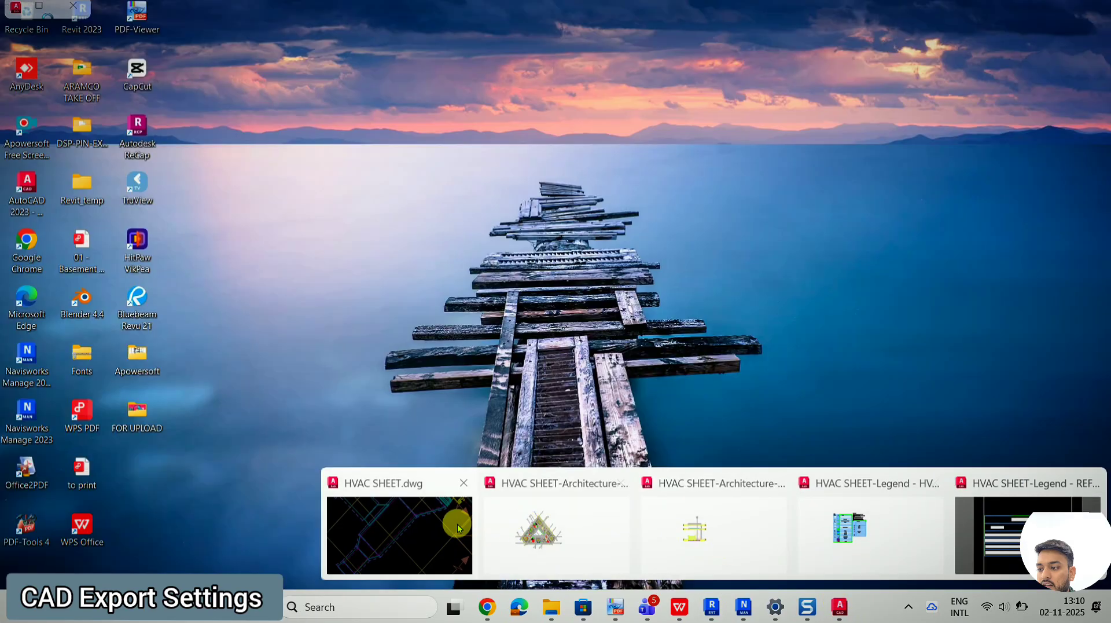
left_click(454, 521)
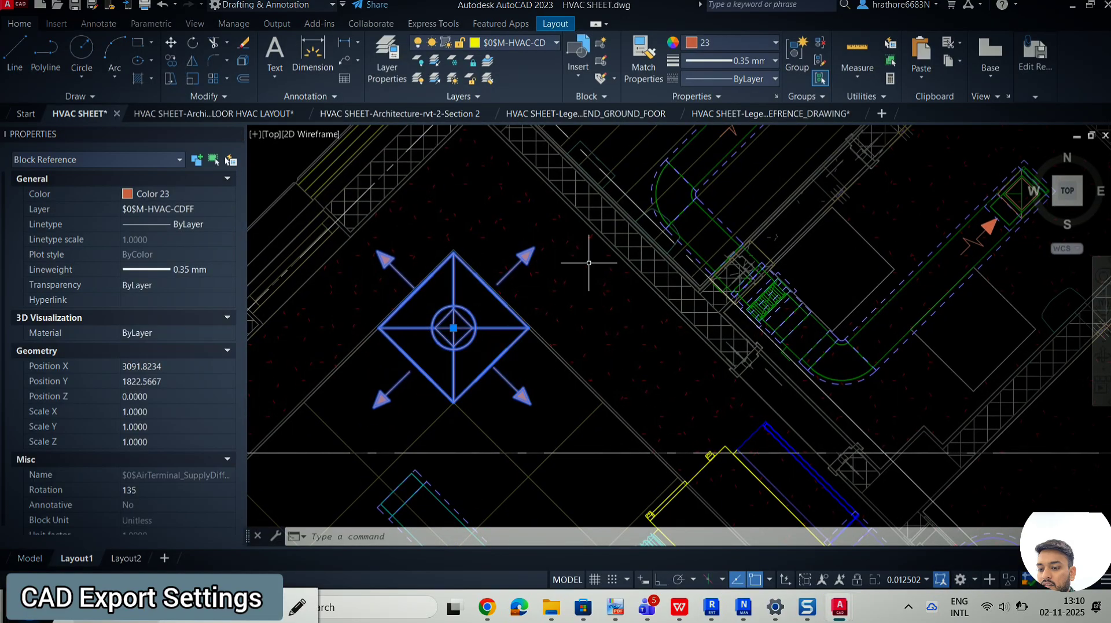
key("Escape")
key("Escape")
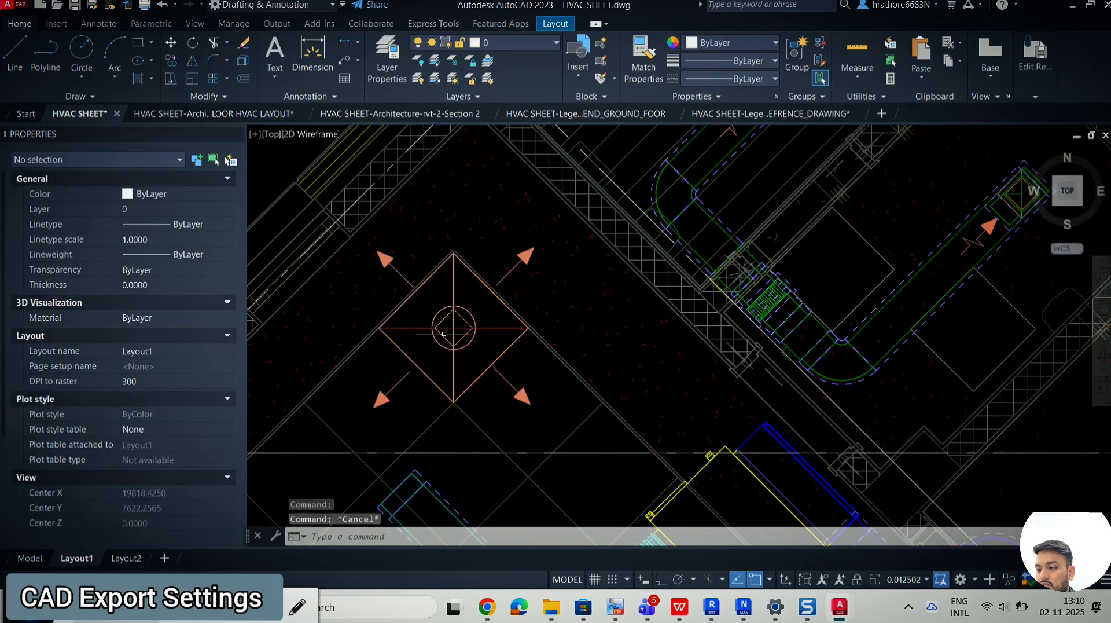
left_click(463, 328)
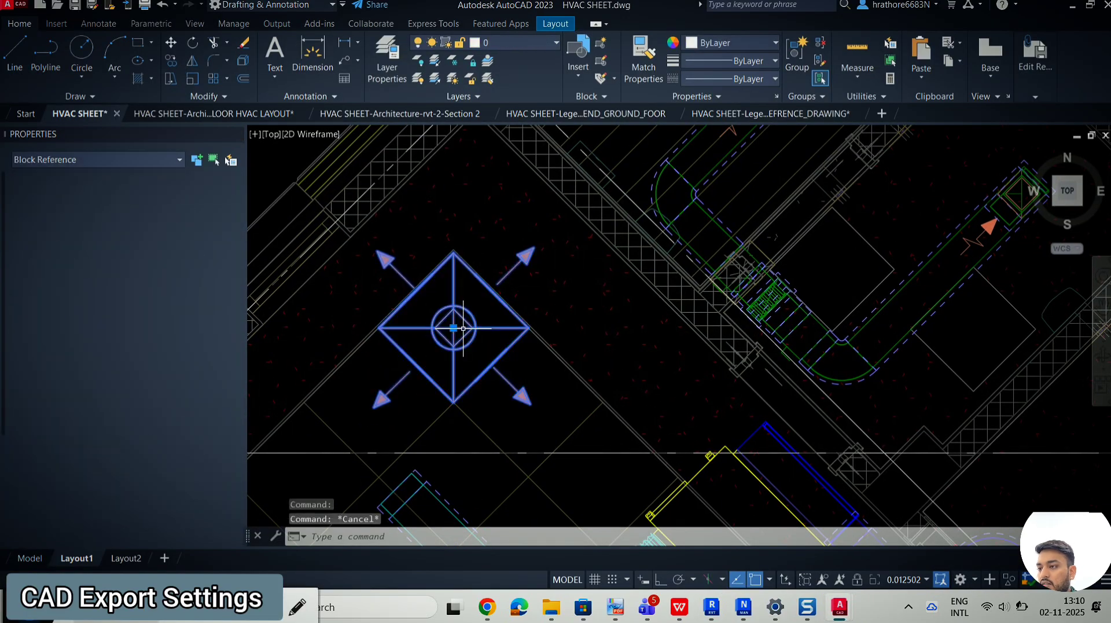
left_click(525, 46)
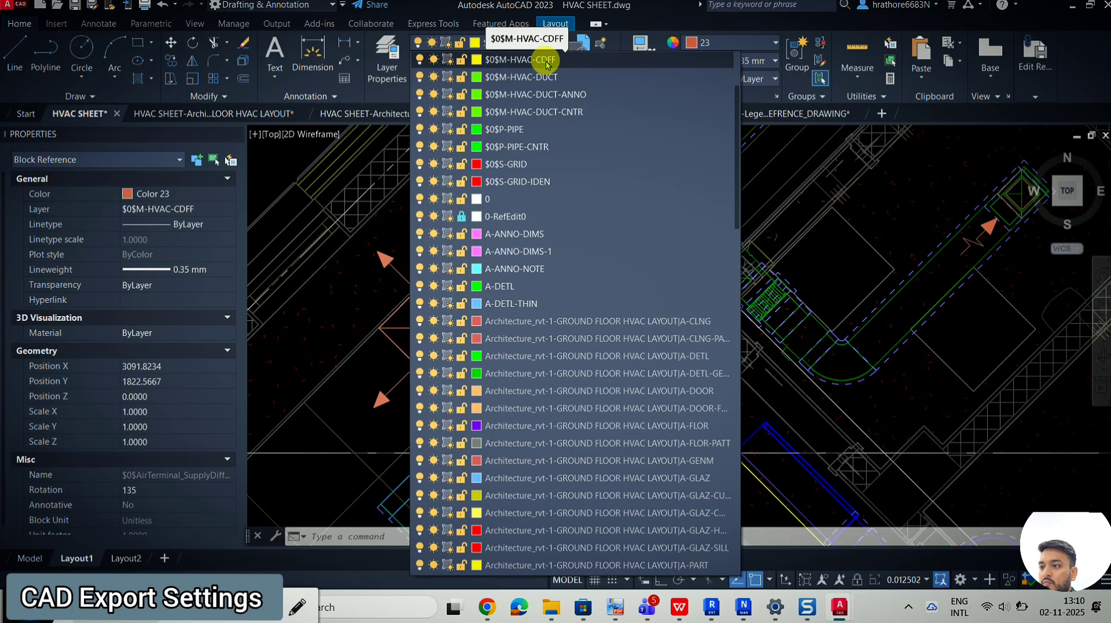
left_click(764, 517)
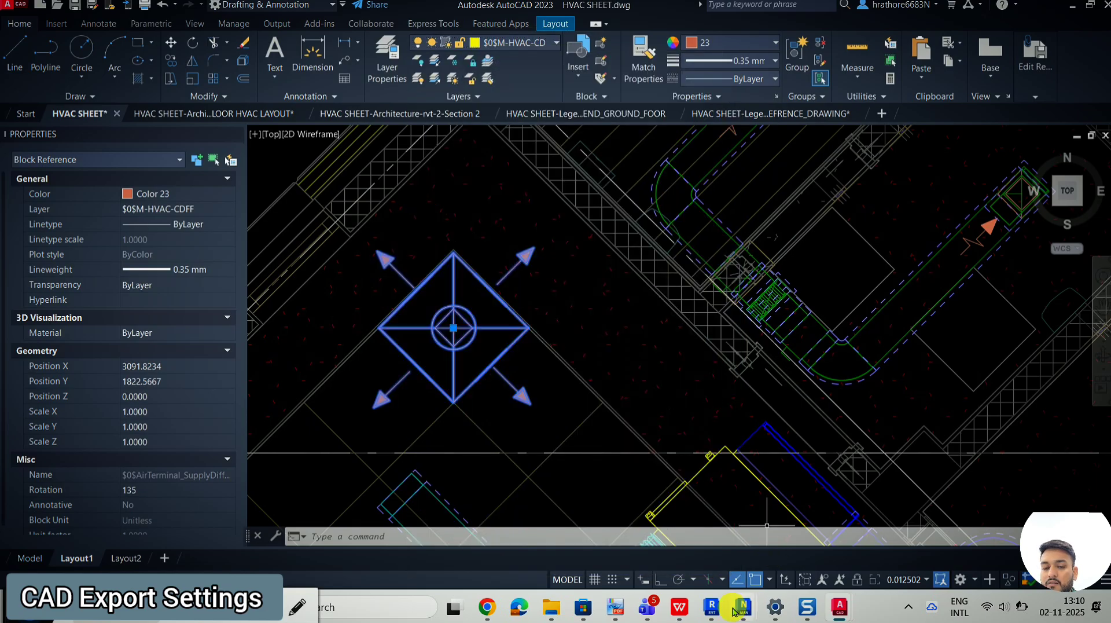
Return to Revit and set the projection layer name of the Air Terminals category to AIR TERMINAL.
mouse_move(711, 606)
left_click(784, 535)
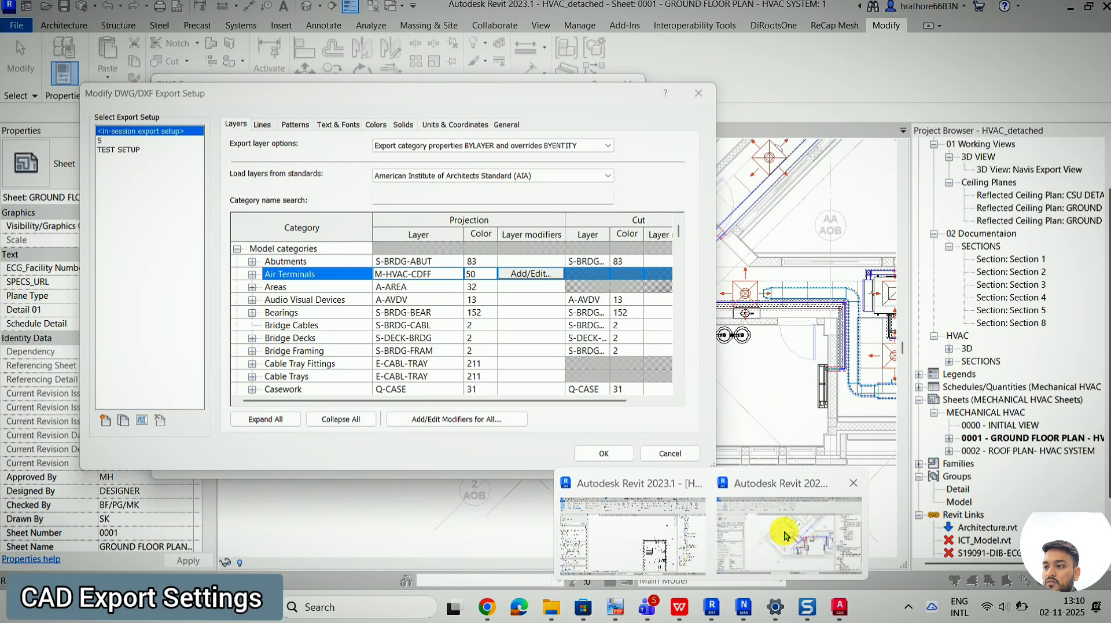
left_click(381, 275)
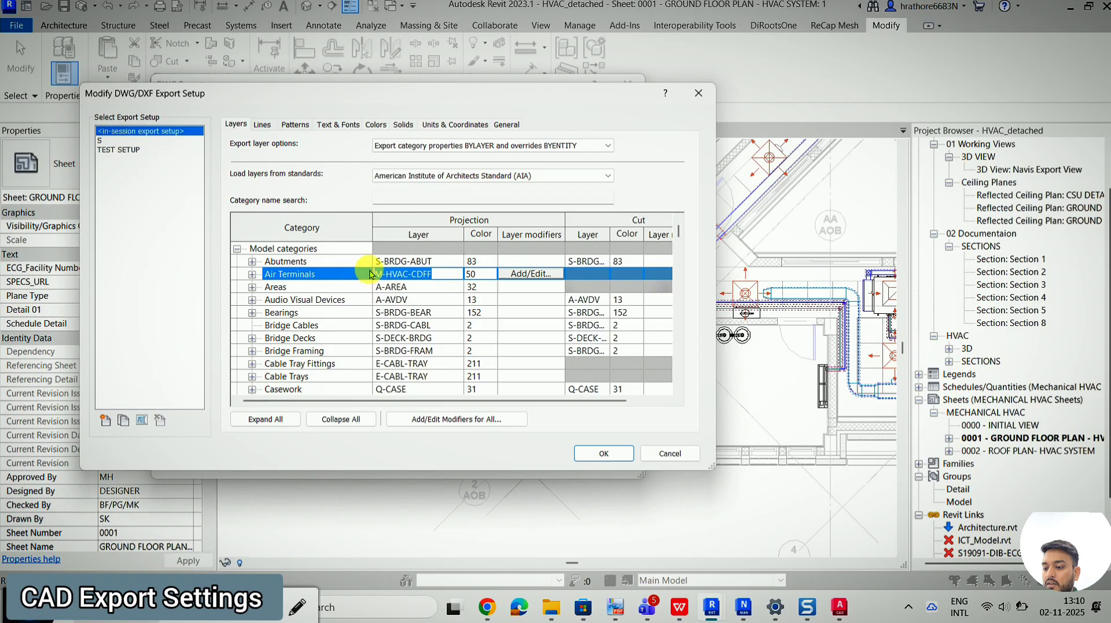
type("AIR TERMINAL")
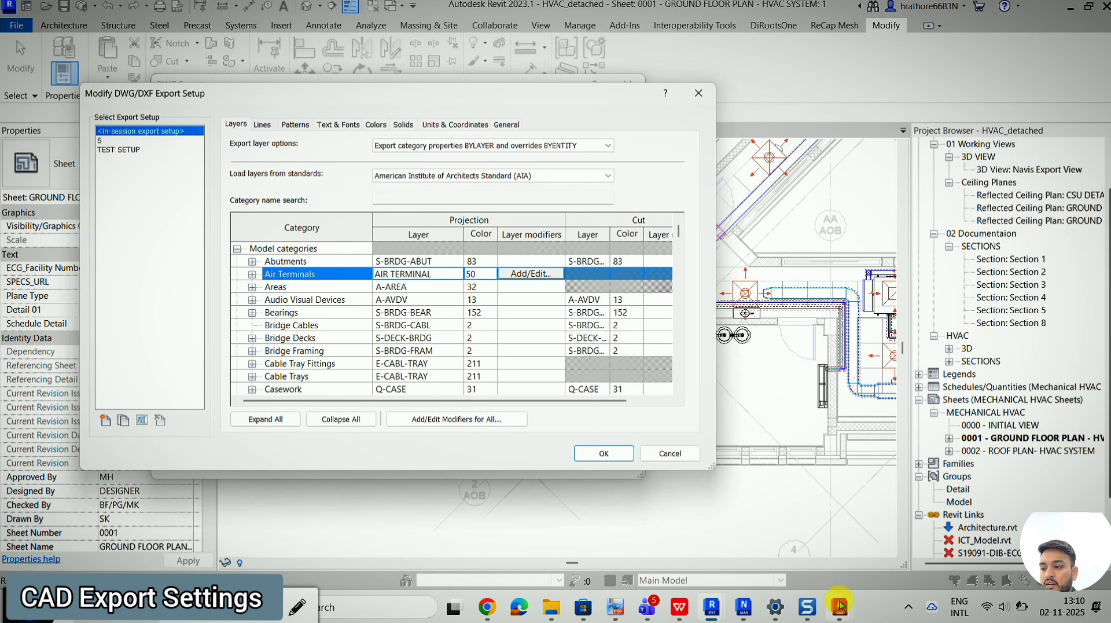
Switch to the HVAC SHEET drawing in AutoCAD and check the selected air terminal block's color in the color choices.
mouse_move(840, 605)
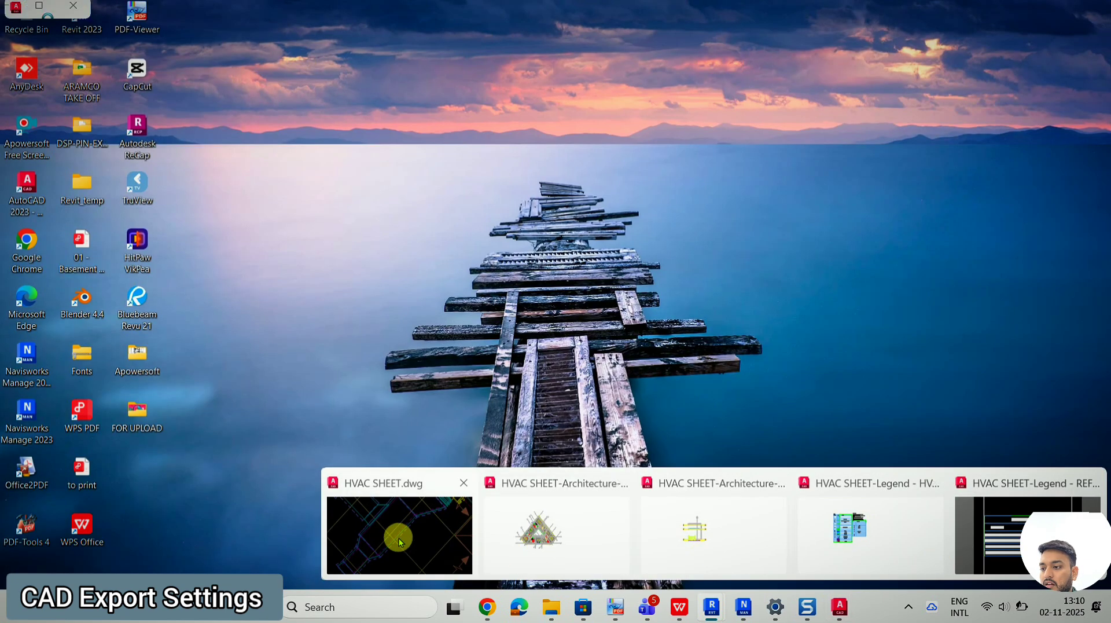
left_click(400, 535)
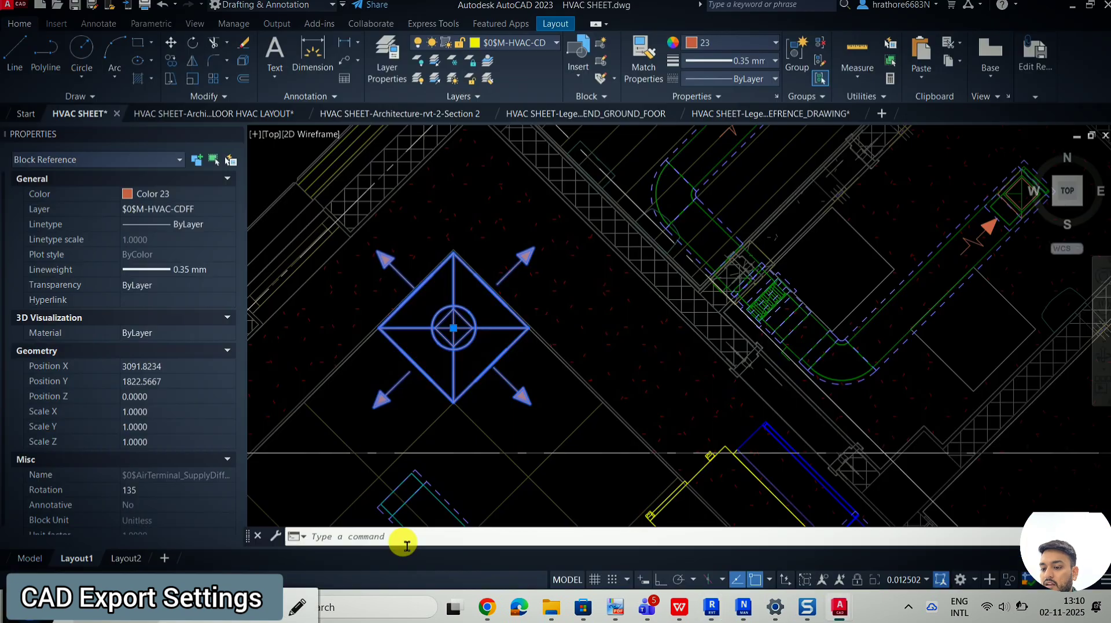
left_click(528, 46)
left_click(529, 46)
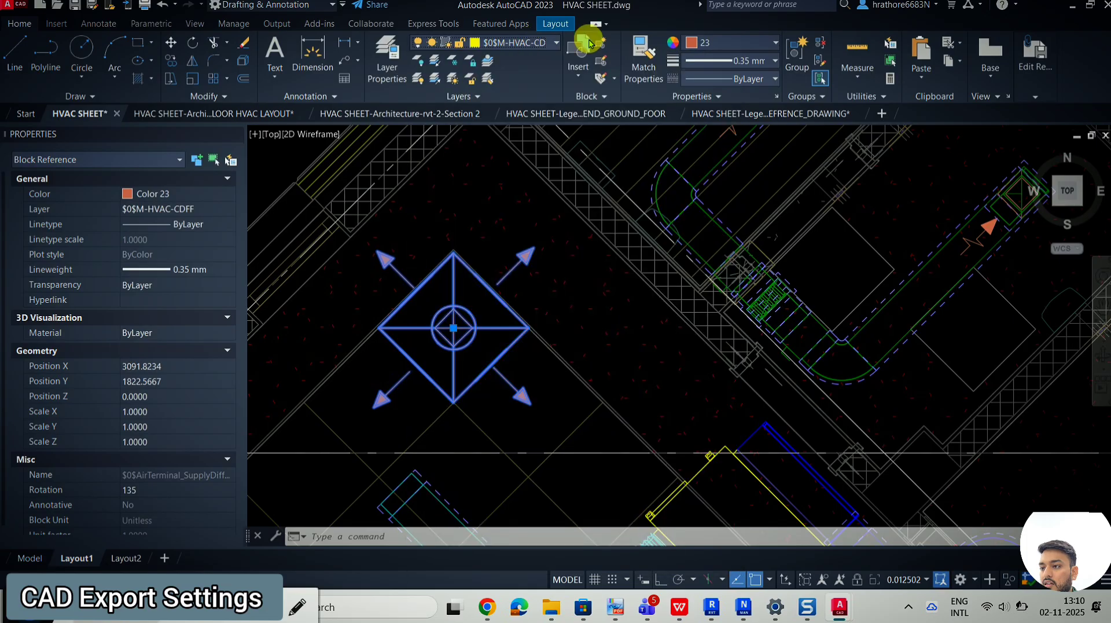
left_click(763, 43)
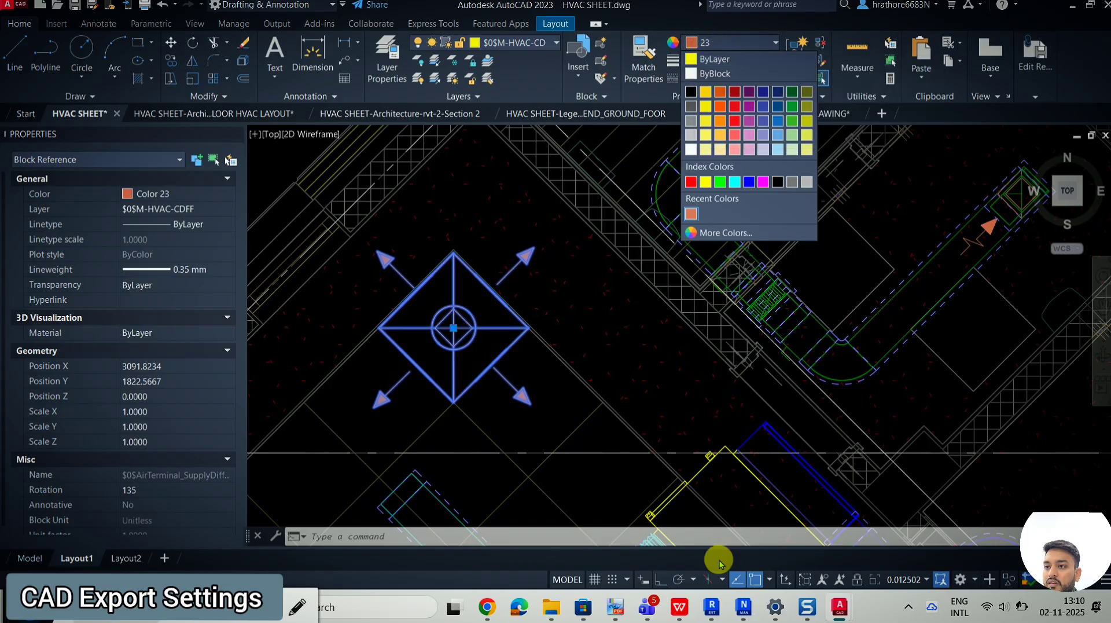
Return to Revit and set the projection color of the Air Terminals category to 23.
mouse_move(712, 612)
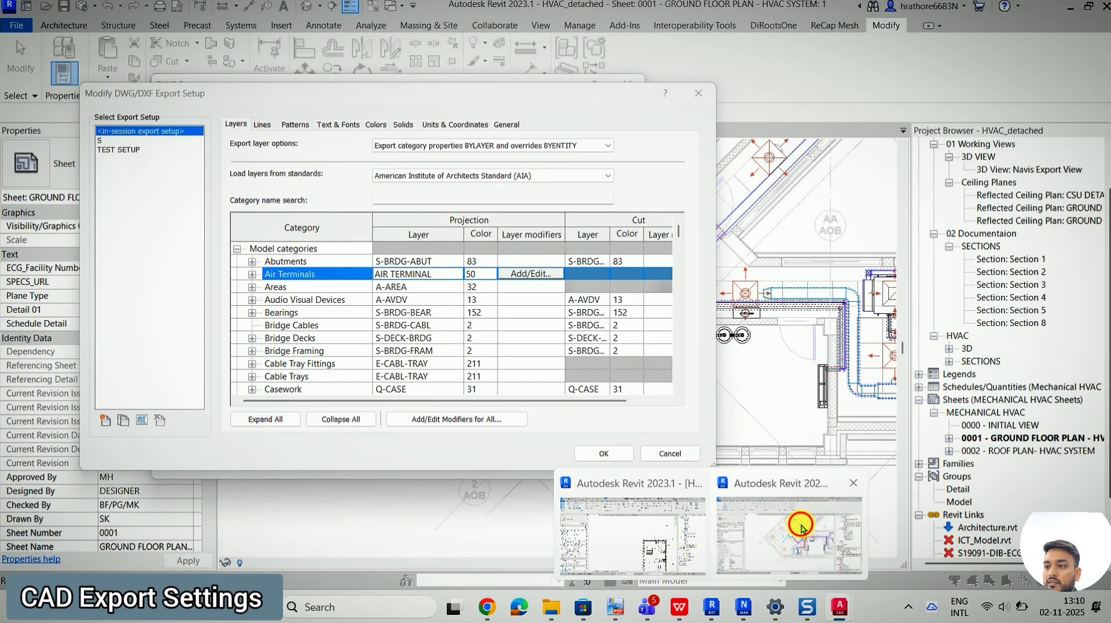
left_click(793, 535)
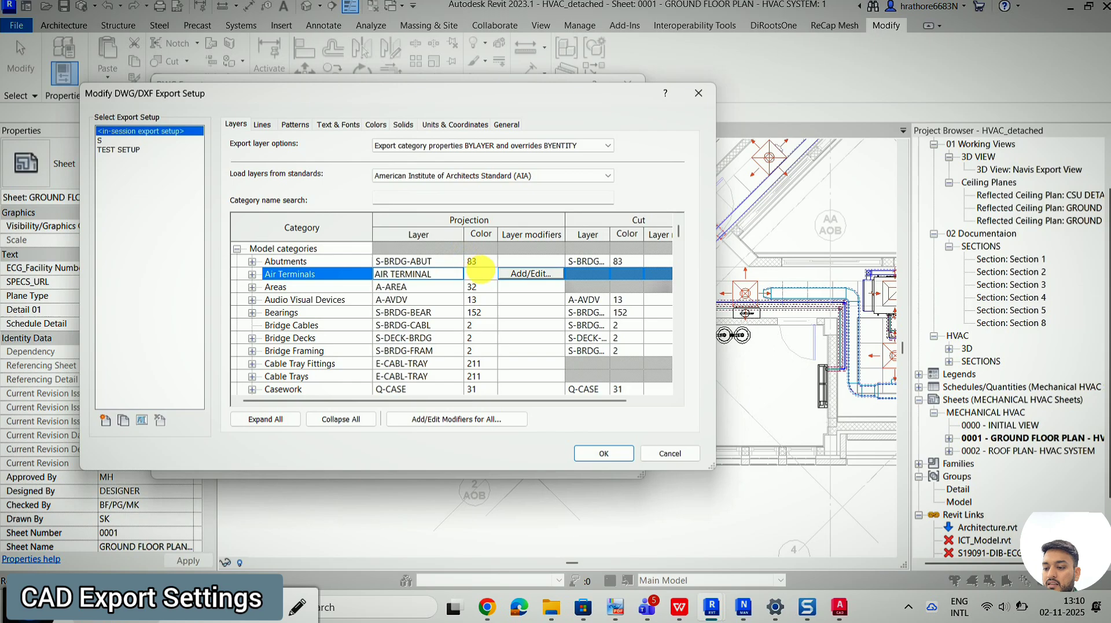
left_click(480, 271)
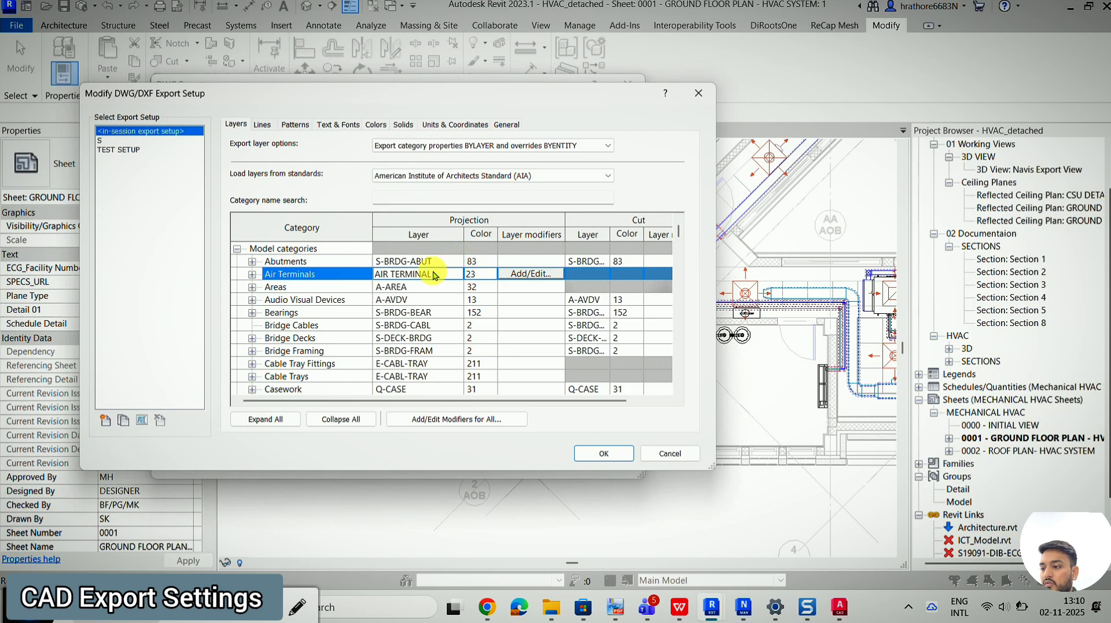
Review the line, pattern, font and color export settings, and set solids in 3D views to export as ACIS solids.
left_click(262, 125)
left_click(294, 125)
left_click(339, 131)
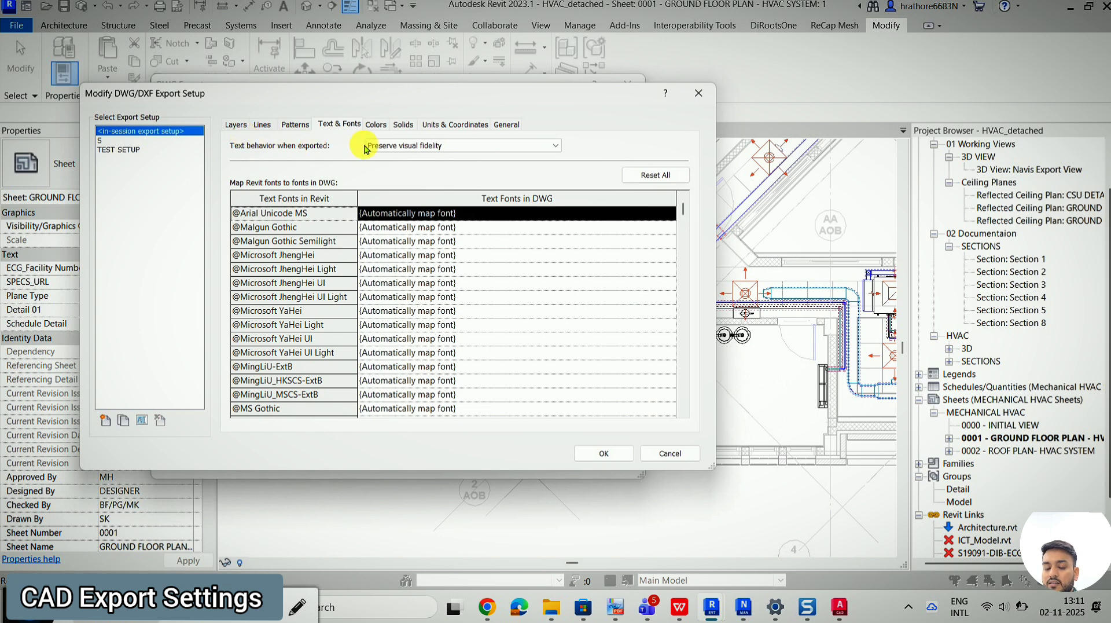
left_click(385, 126)
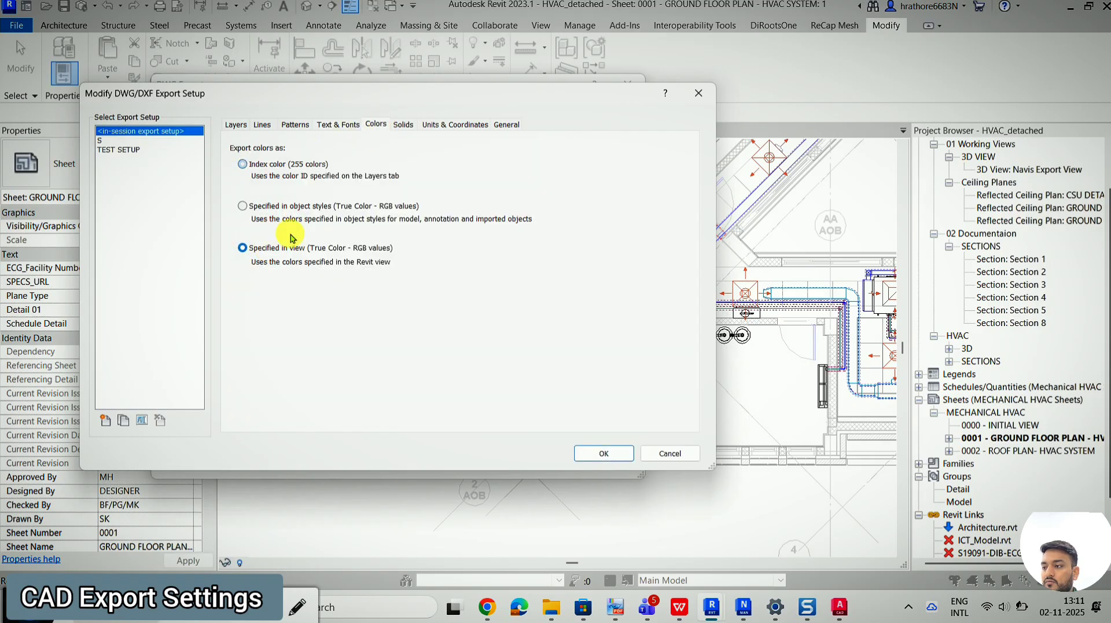
left_click(403, 124)
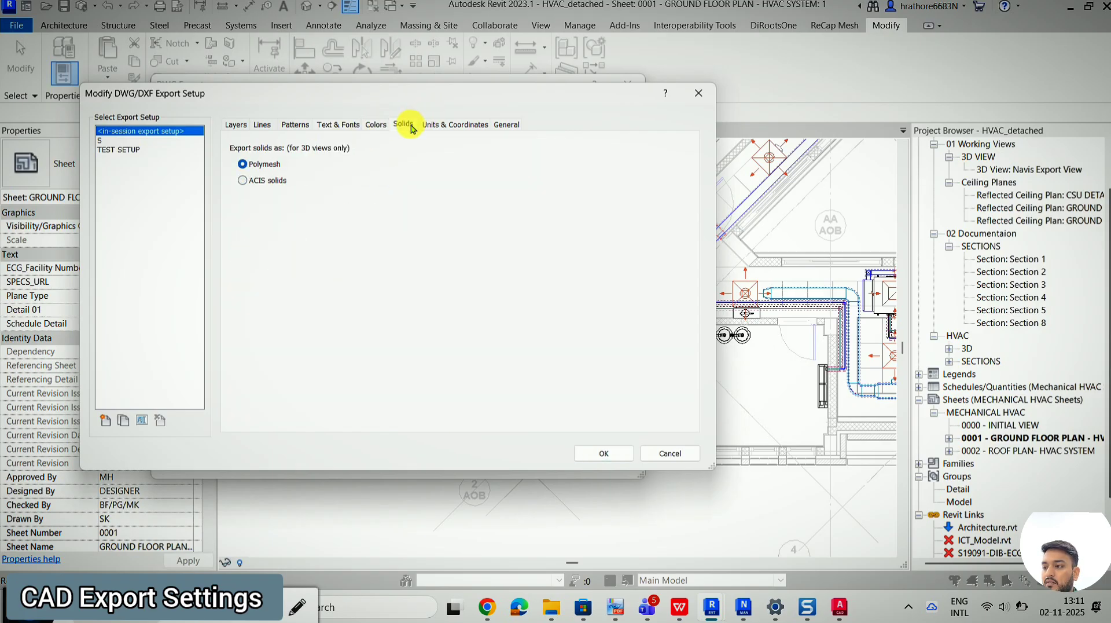
left_click(243, 181)
Turn off exporting views on sheets and links as external references, set the file format to AutoCAD 2013 Format, and accept the setup.
left_click(450, 125)
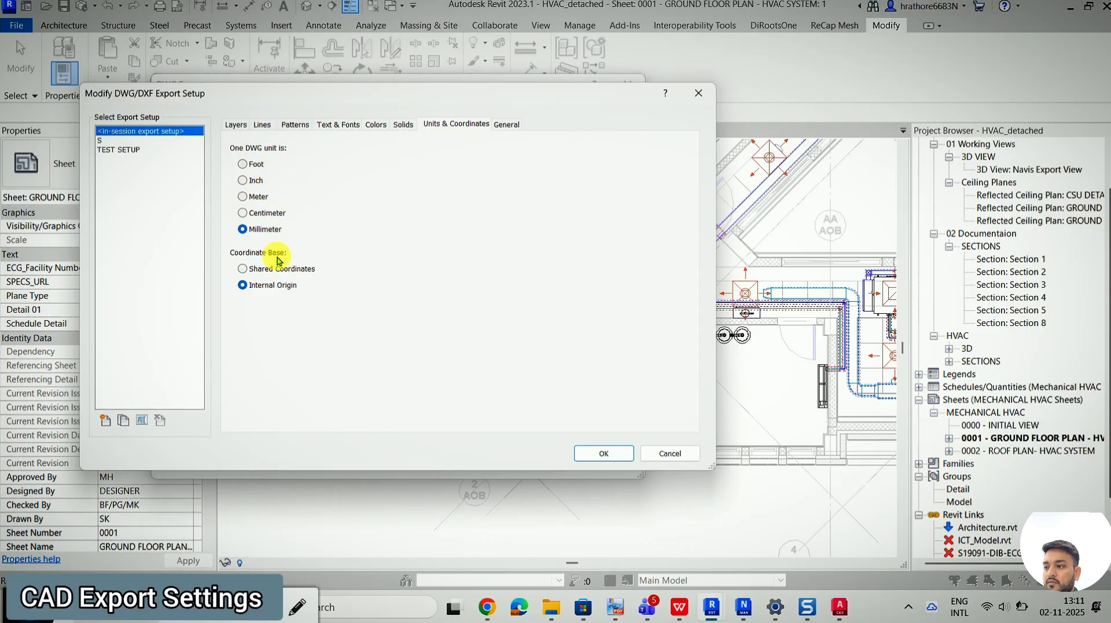
left_click(507, 124)
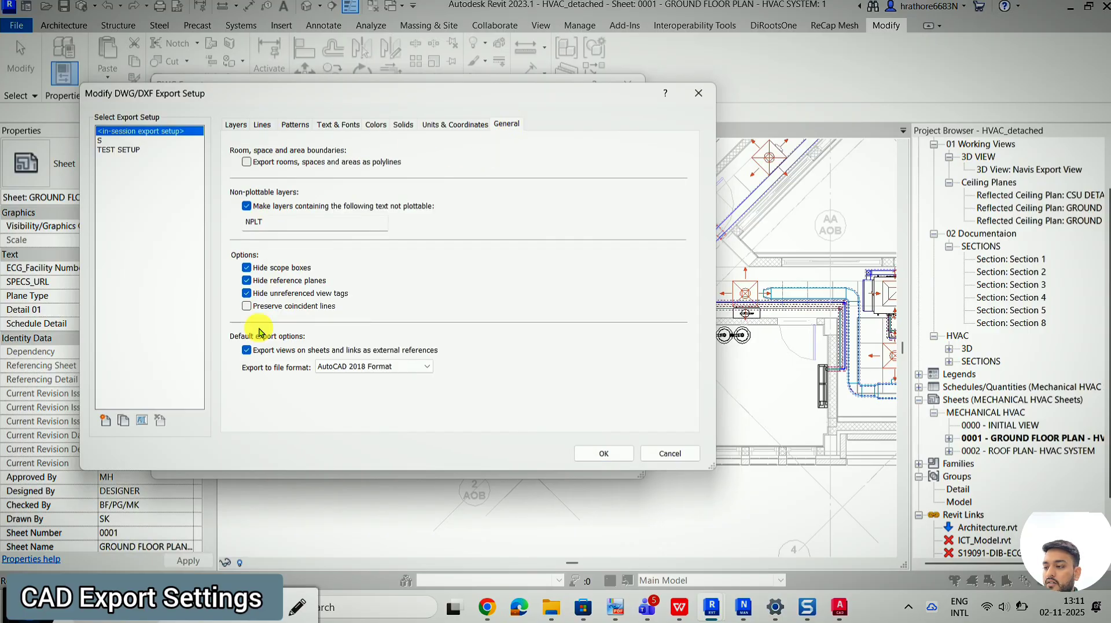
left_click(376, 366)
left_click(376, 386)
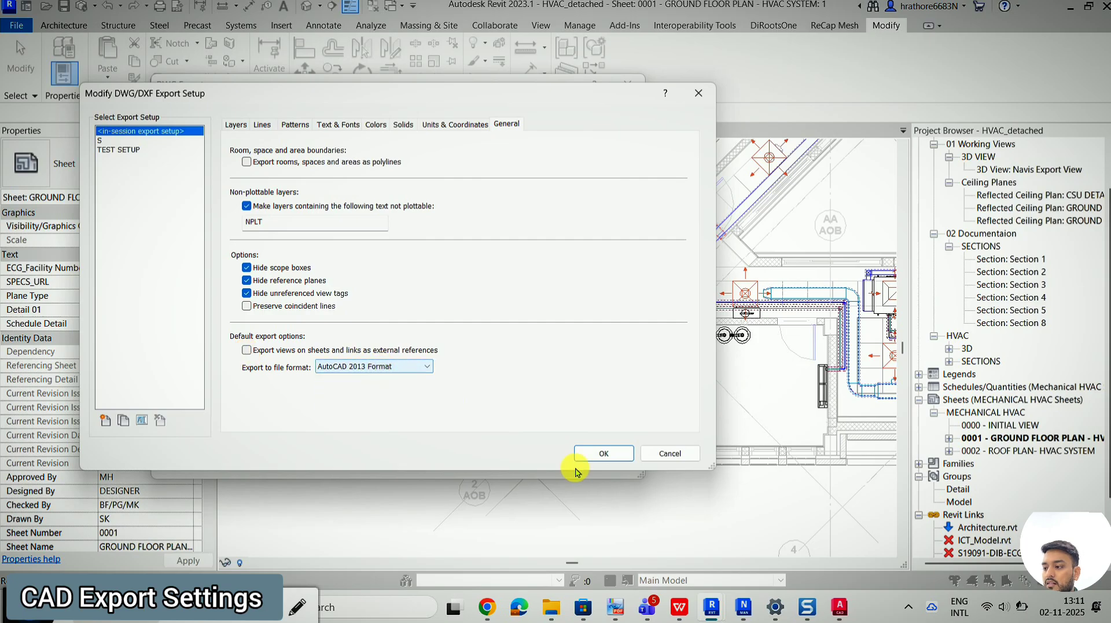
left_click(604, 453)
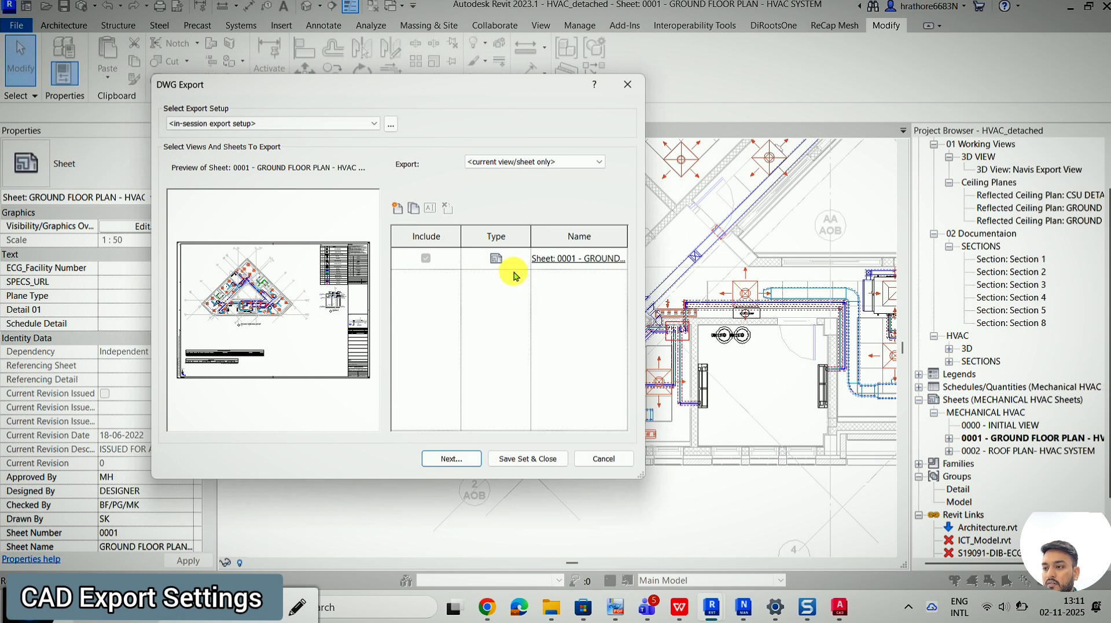
Try the ALL SHEET set and inspect its list filter options, ending with the export scope back at the current view/sheet only.
left_click(549, 164)
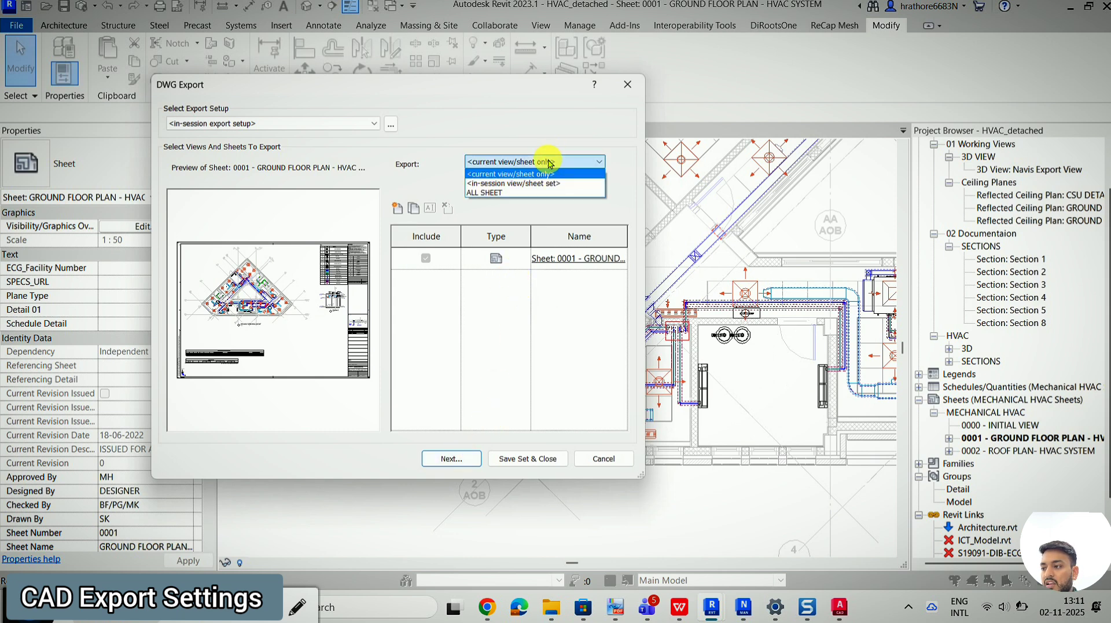
left_click(534, 193)
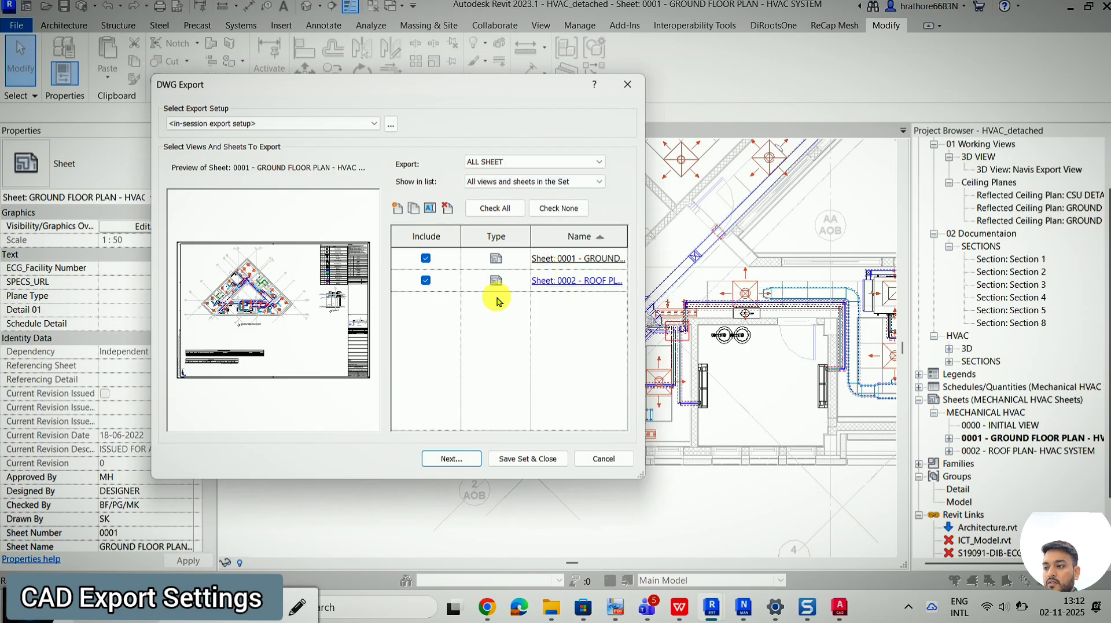
left_click(528, 180)
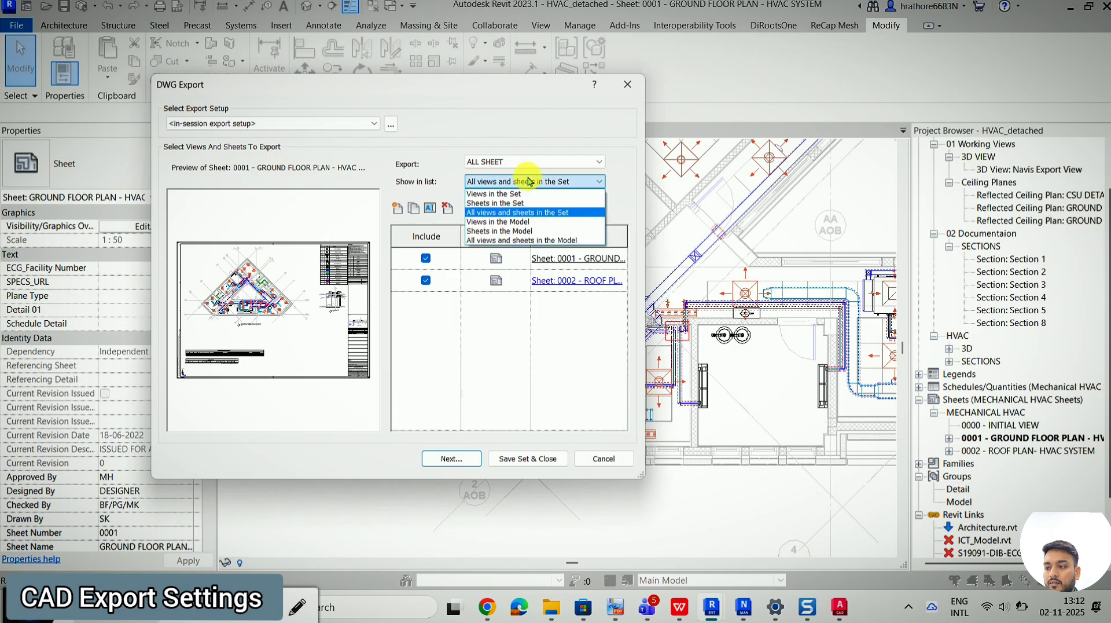
left_click(535, 172)
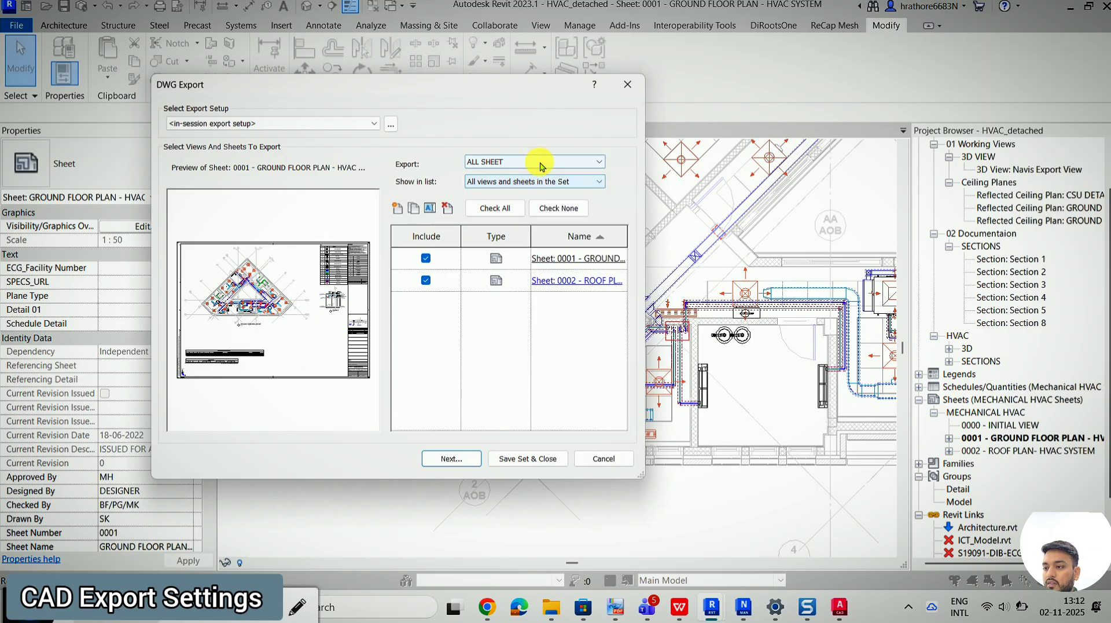
left_click(540, 166)
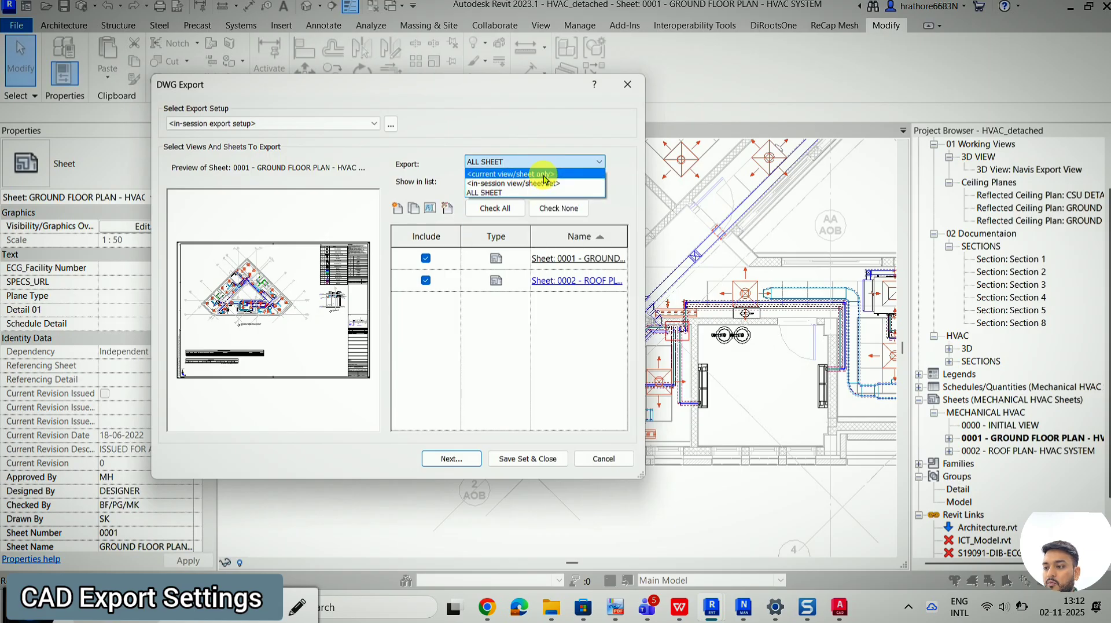
left_click(542, 174)
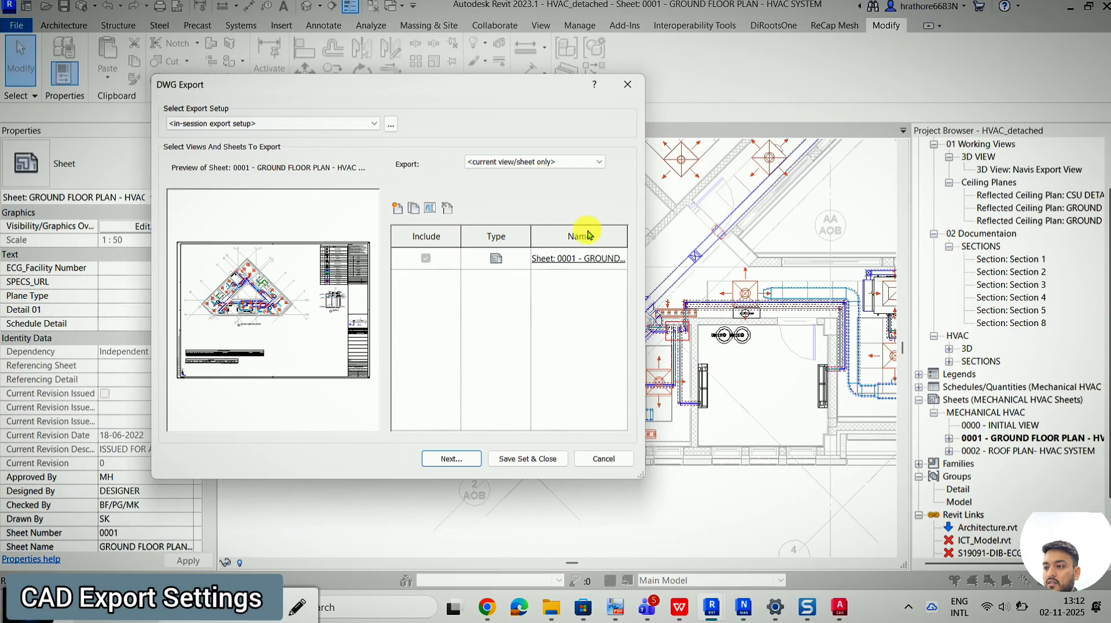